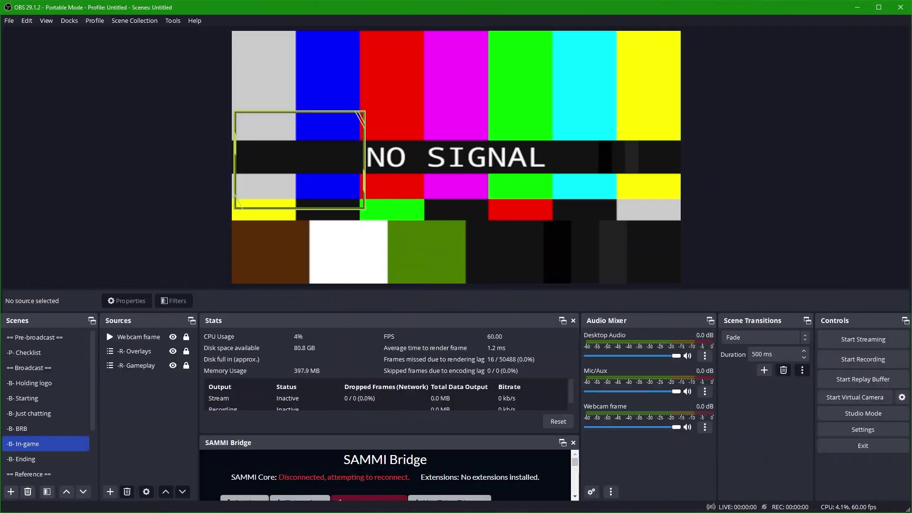
- Set Preview Scaling to Canvas (1920x1080), then zoom and pan around the NO SIGNAL test card
{"action": "right_click", "coordinate": [142, 109]}
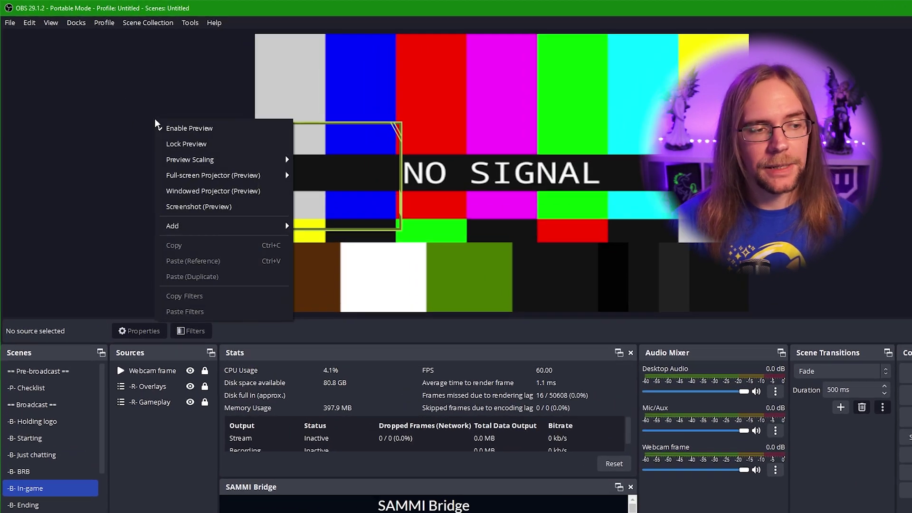
{"action": "mouse_move", "coordinate": [202, 145]}
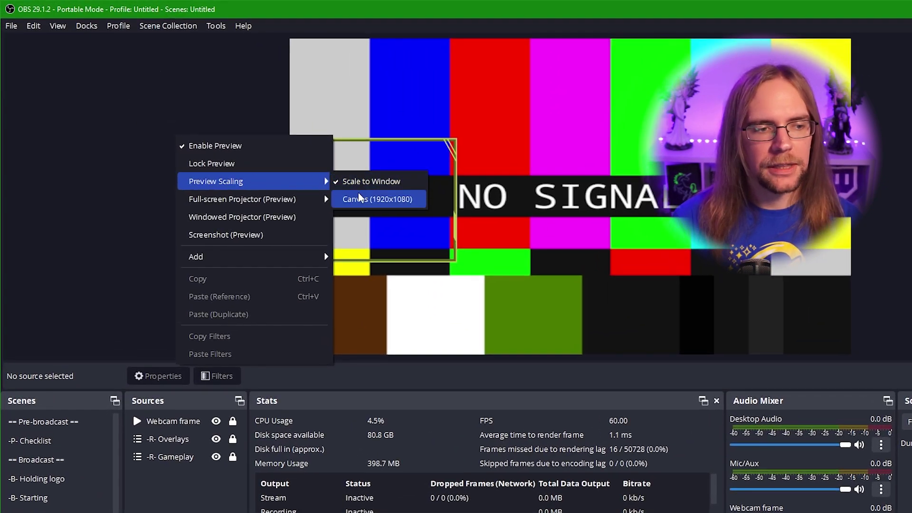
{"action": "left_click", "coordinate": [360, 198]}
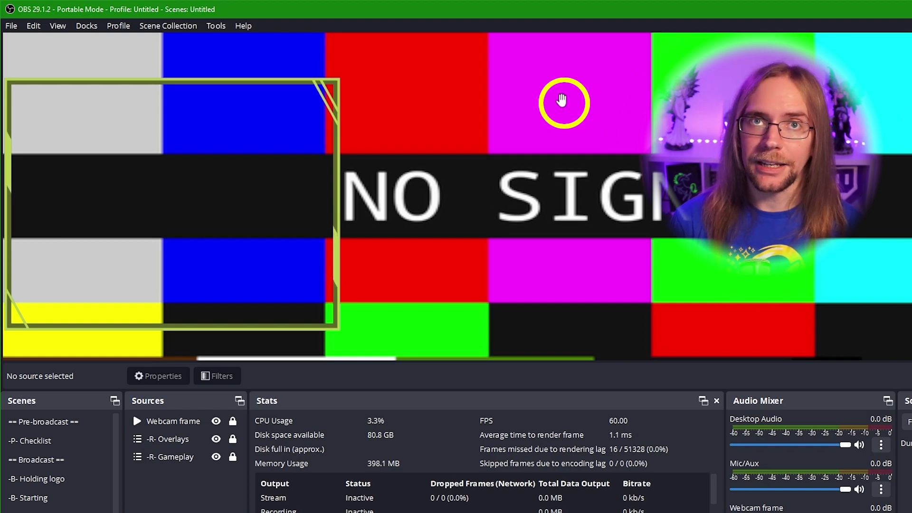
{"action": "scroll", "coordinate": [542, 151], "scroll_direction": "up", "scroll_amount": 3}
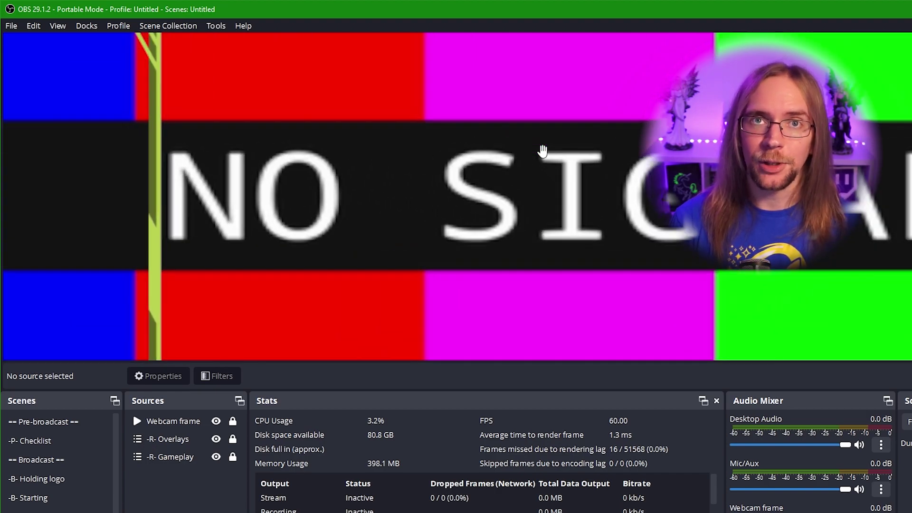
{"action": "left_click_drag", "start_coordinate": [521, 143], "coordinate": [631, 86]}
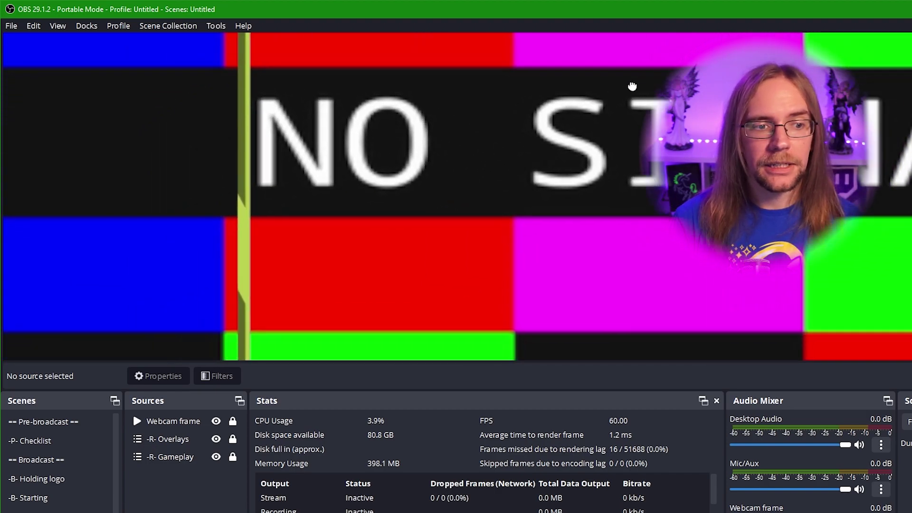
{"action": "scroll", "coordinate": [480, 228], "scroll_direction": "down", "scroll_amount": 2}
{"action": "scroll", "coordinate": [480, 228], "scroll_direction": "up", "scroll_amount": 3}
{"action": "left_click_drag", "start_coordinate": [534, 224], "coordinate": [619, 210]}
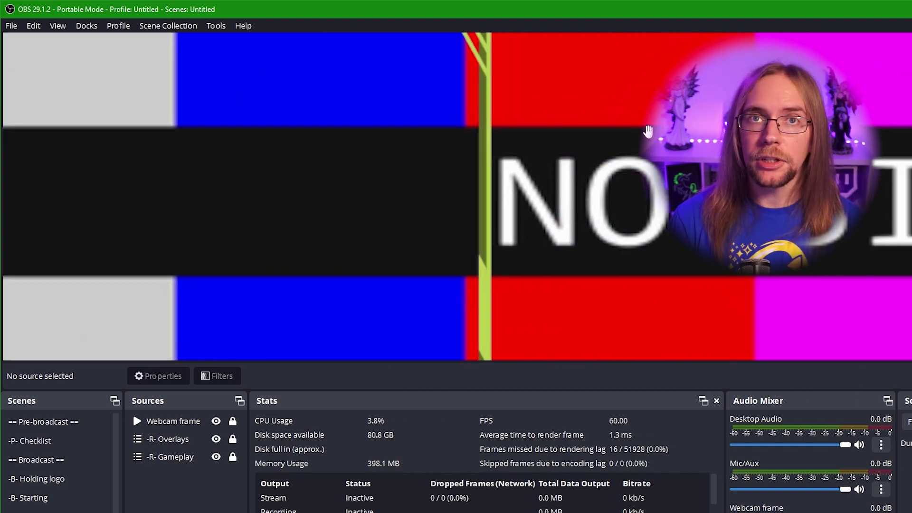
{"action": "scroll", "coordinate": [648, 130], "scroll_direction": "down", "scroll_amount": 5}
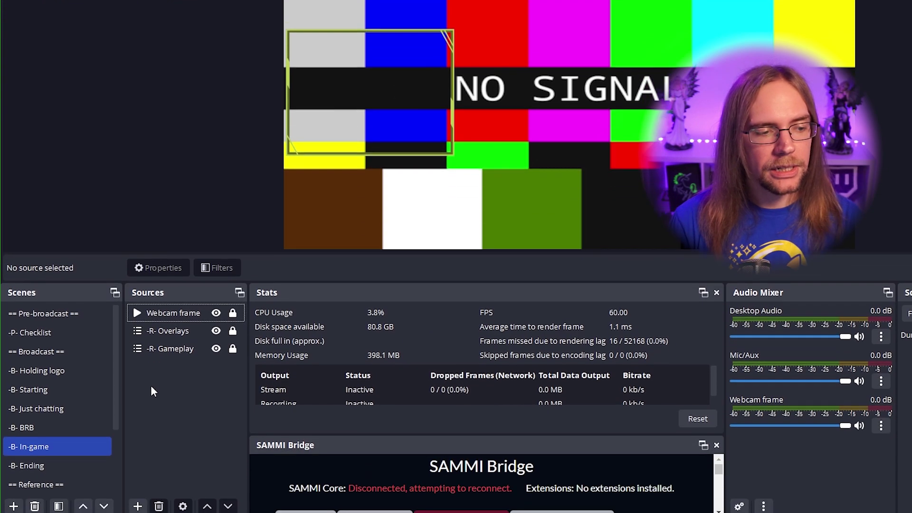
- Add the existing -R- Webcam scene as a source and place it directly below Webcam frame
{"action": "right_click", "coordinate": [155, 480]}
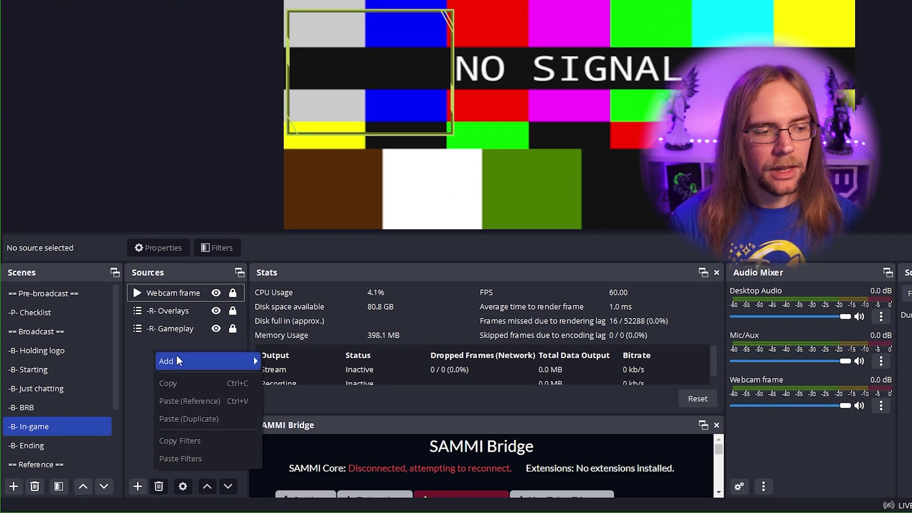
{"action": "mouse_move", "coordinate": [178, 361]}
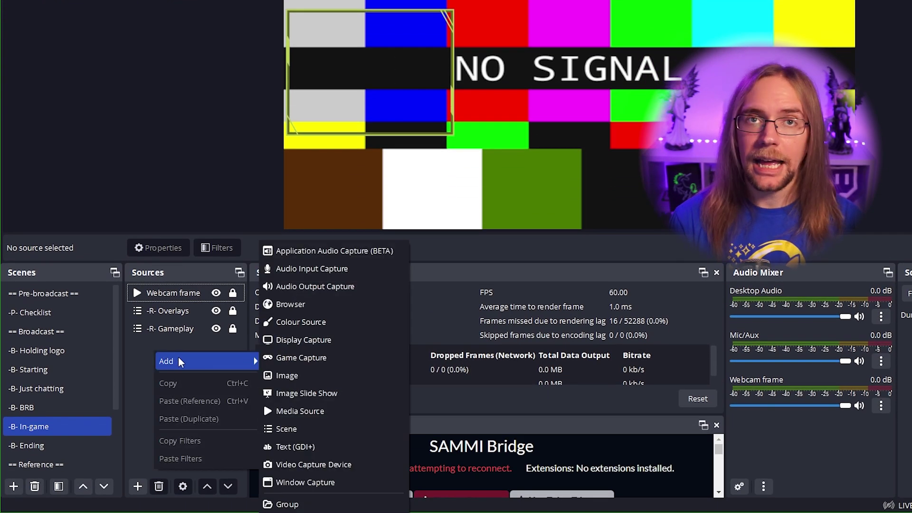
{"action": "left_click", "coordinate": [304, 430]}
{"action": "scroll", "coordinate": [536, 185], "scroll_direction": "down", "scroll_amount": 4}
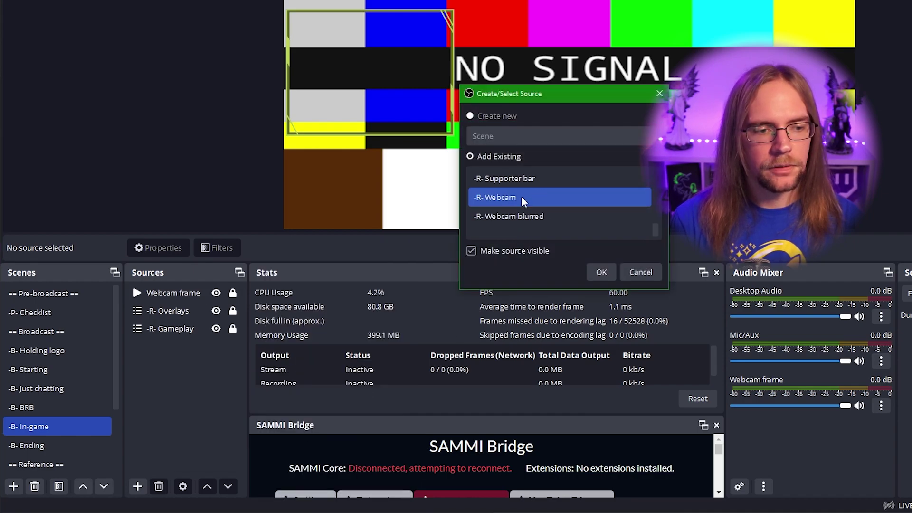
{"action": "left_click", "coordinate": [521, 198]}
{"action": "left_click", "coordinate": [600, 272]}
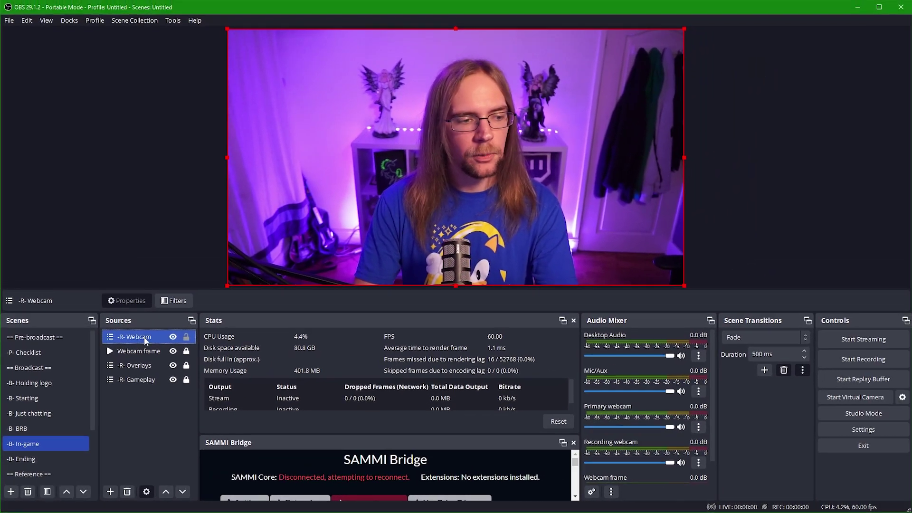
{"action": "left_click_drag", "start_coordinate": [152, 331], "coordinate": [154, 350]}
{"action": "left_click", "coordinate": [163, 178]}
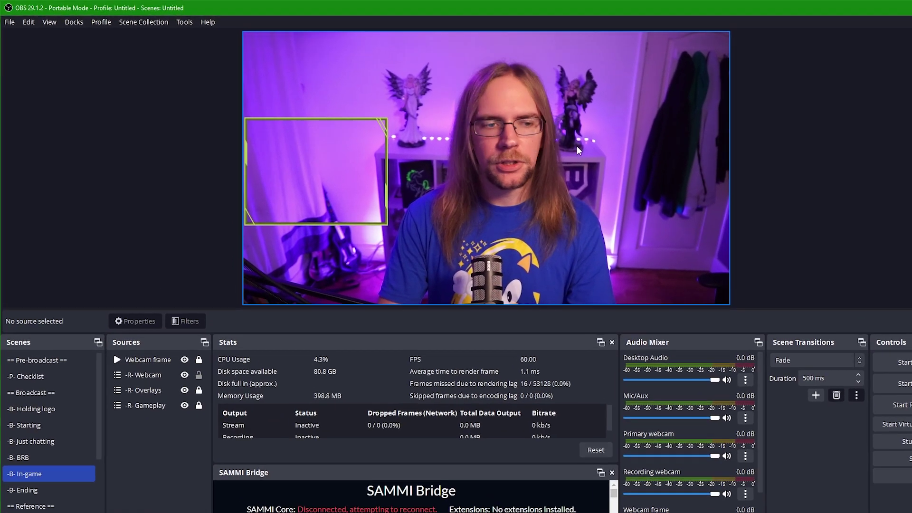
- Move and shrink the -R- Webcam feed into the top-left green frame, trimming its right edge to match
{"action": "left_click_drag", "start_coordinate": [725, 35], "coordinate": [601, 54]}
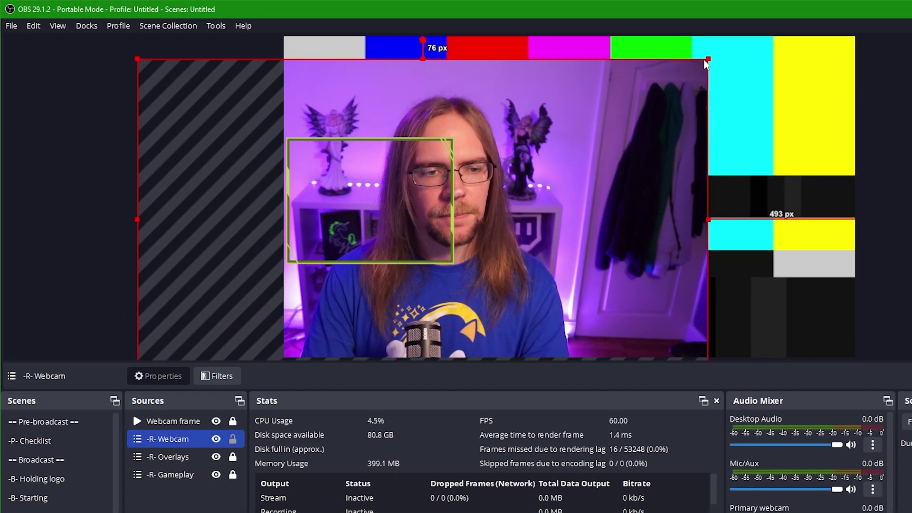
{"action": "left_click_drag", "start_coordinate": [706, 64], "coordinate": [531, 133]}
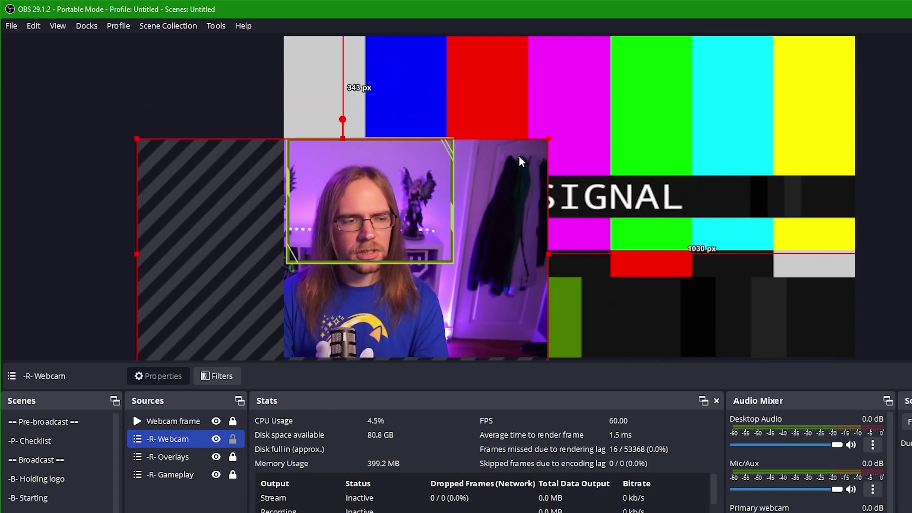
{"action": "left_click_drag", "start_coordinate": [492, 219], "coordinate": [506, 165]}
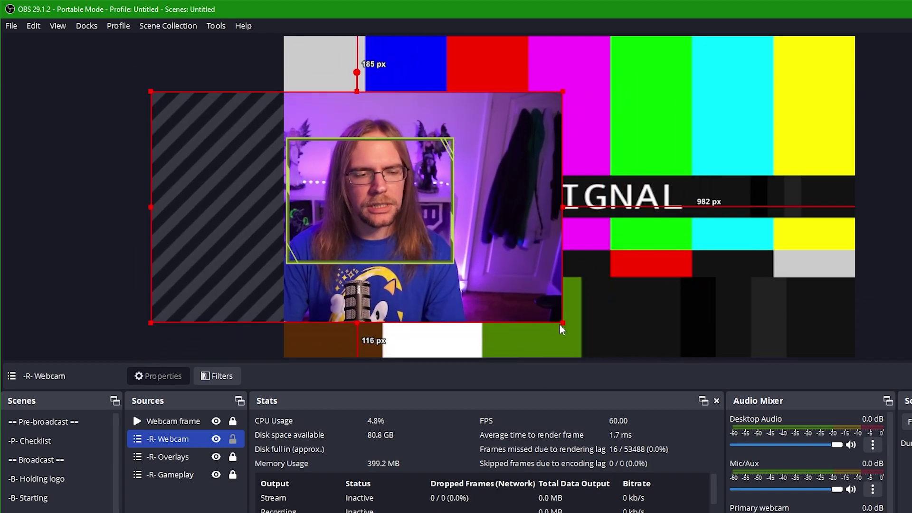
{"action": "left_click_drag", "start_coordinate": [561, 329], "coordinate": [433, 256]}
{"action": "left_click_drag", "start_coordinate": [360, 186], "coordinate": [433, 218]}
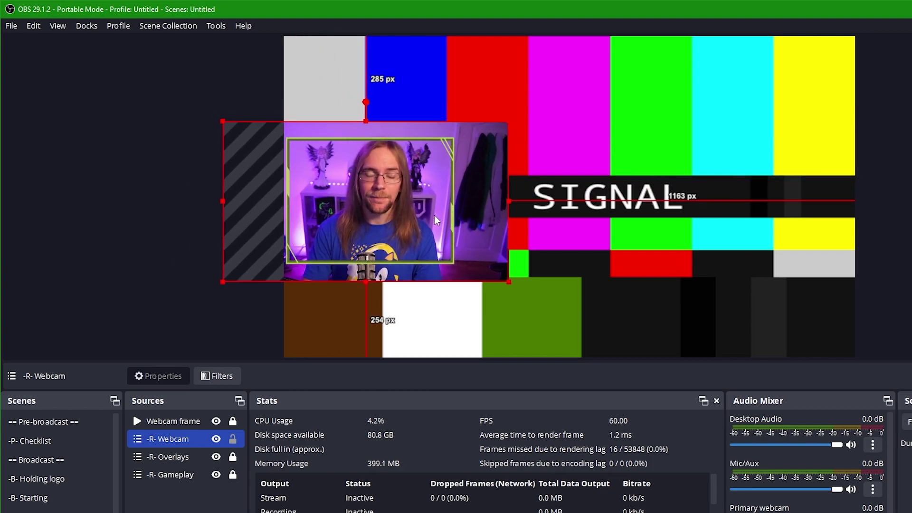
{"action": "scroll", "coordinate": [494, 201], "scroll_direction": "up", "scroll_amount": 4}
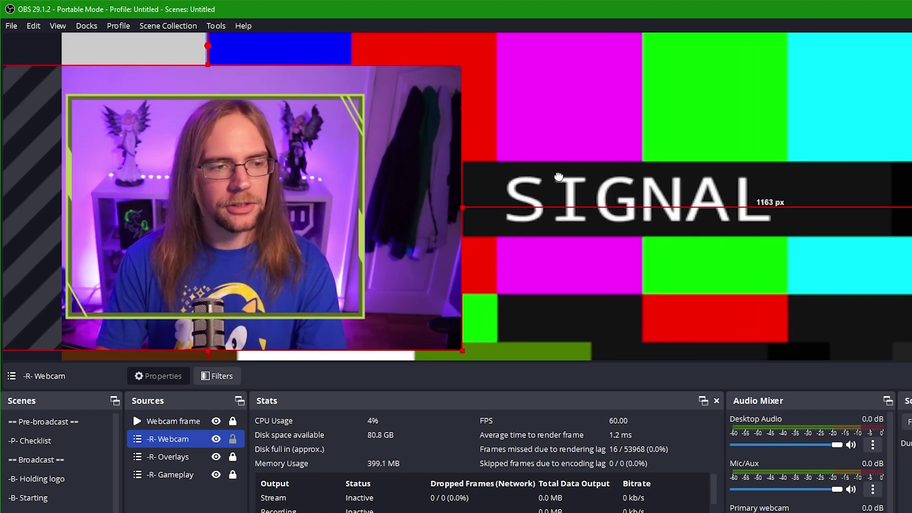
{"action": "scroll", "coordinate": [659, 170], "scroll_direction": "up", "scroll_amount": 1}
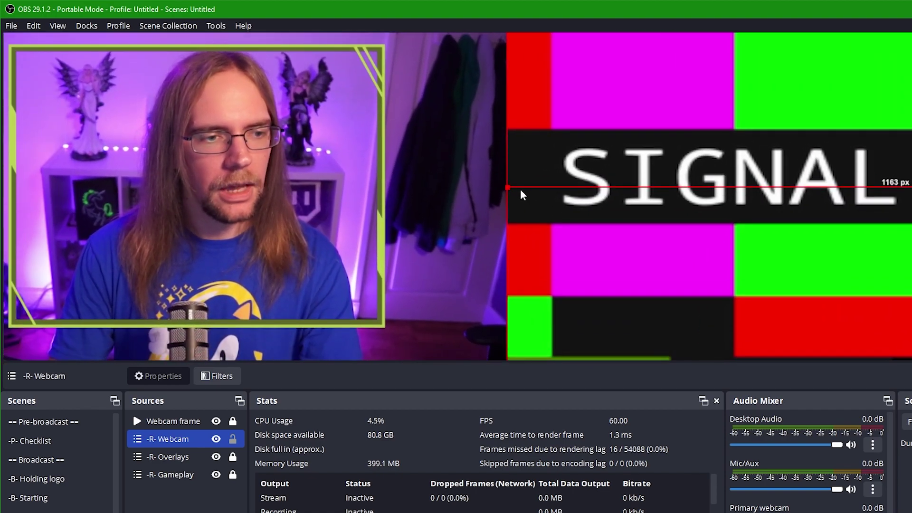
{"action": "left_click_drag", "start_coordinate": [508, 187], "coordinate": [457, 193]}
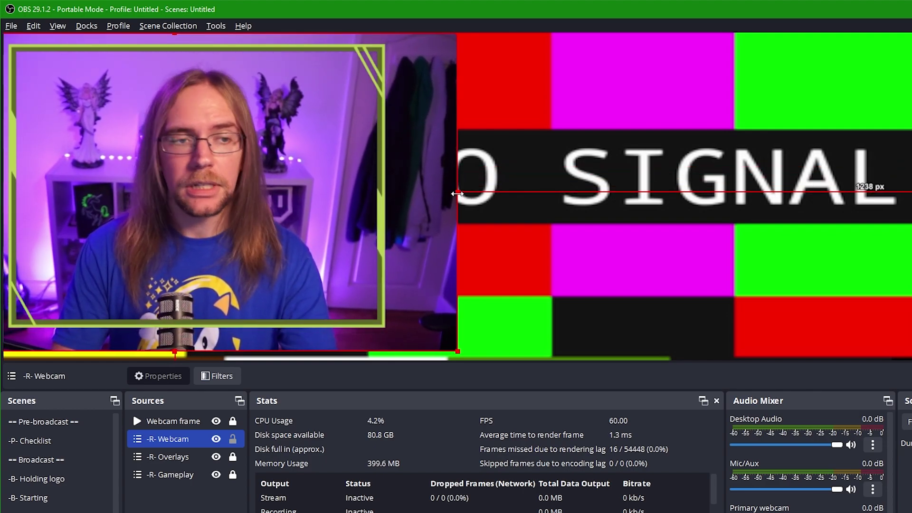
{"action": "left_click_drag", "start_coordinate": [459, 192], "coordinate": [384, 202]}
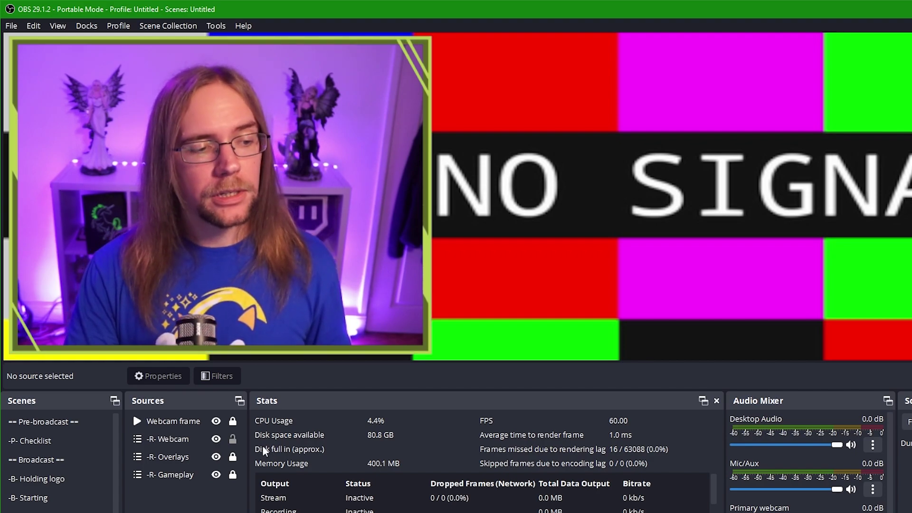
- Hide the -R- Gameplay source in the In-game scene
{"action": "left_click", "coordinate": [218, 475]}
{"action": "left_click", "coordinate": [216, 475]}
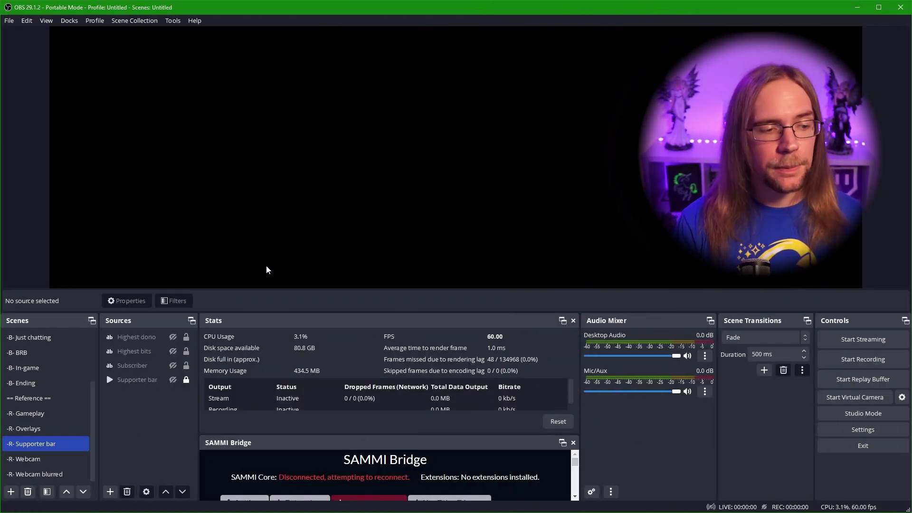
- Make the Supporter bar, Subscriber, Highest bits and Highest dono sources visible
{"action": "left_click", "coordinate": [174, 378]}
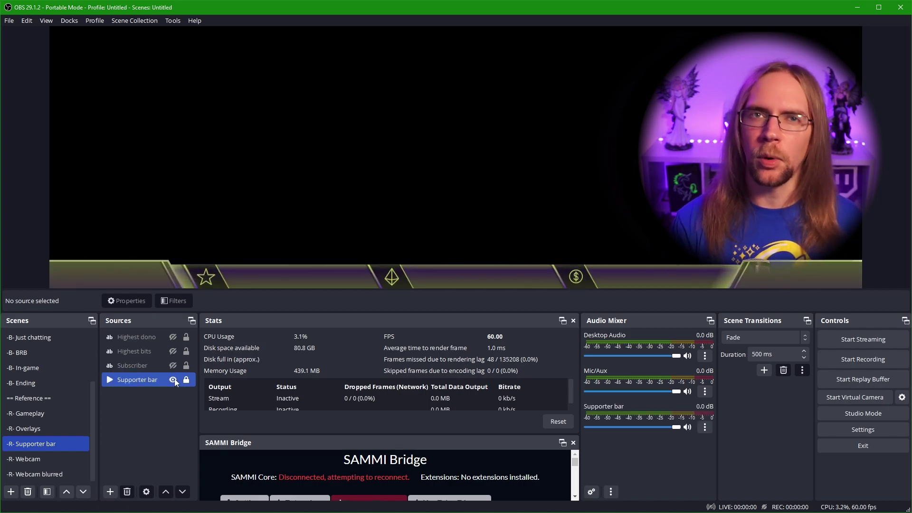
{"action": "left_click", "coordinate": [173, 365]}
{"action": "left_click", "coordinate": [176, 356]}
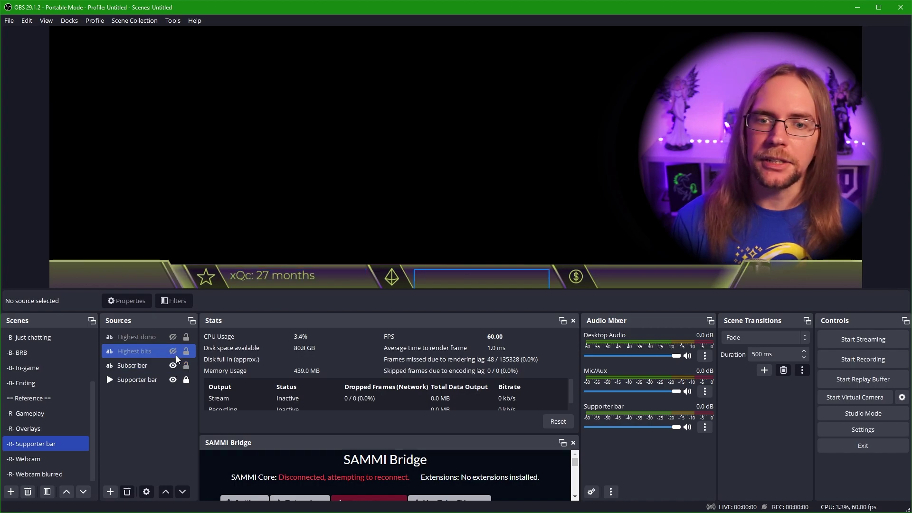
{"action": "left_click", "coordinate": [173, 337]}
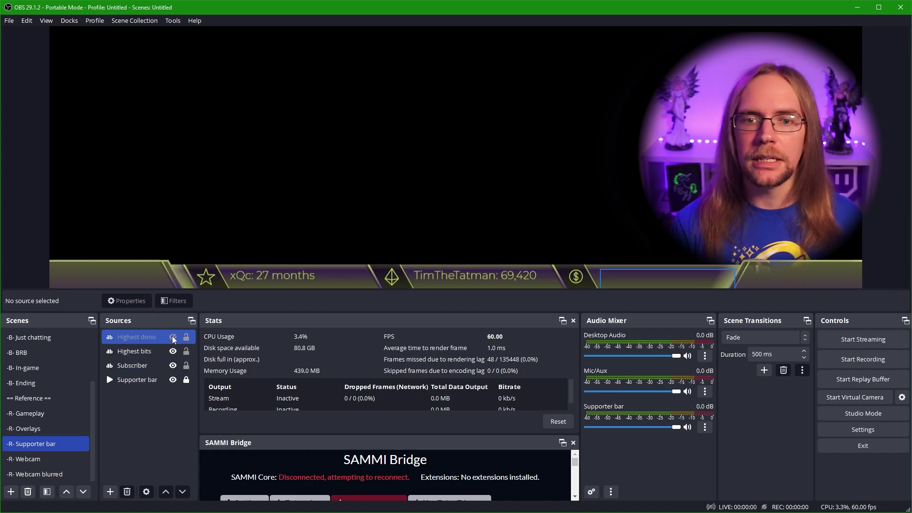
{"action": "left_click", "coordinate": [172, 366]}
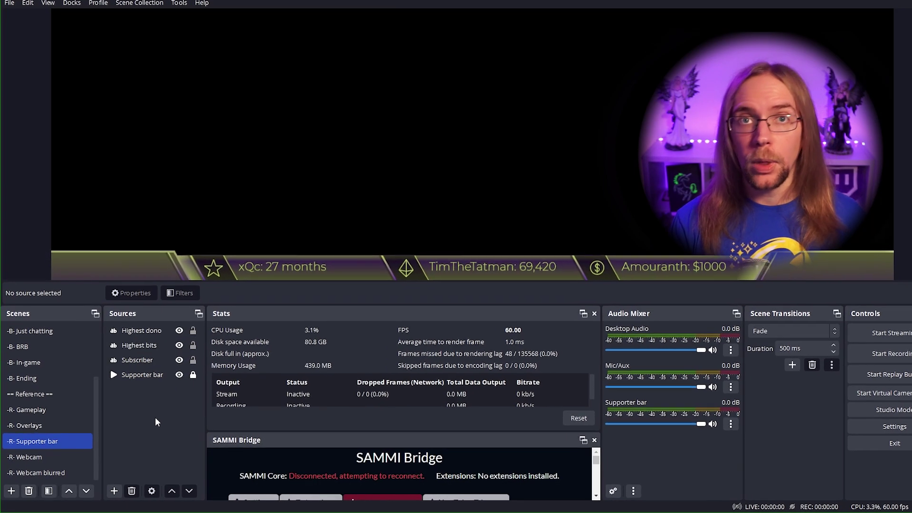
- Select all four supporter bar sources and paste copies into the In-game and BRB scenes
{"action": "left_click_drag", "start_coordinate": [180, 404], "coordinate": [129, 258]}
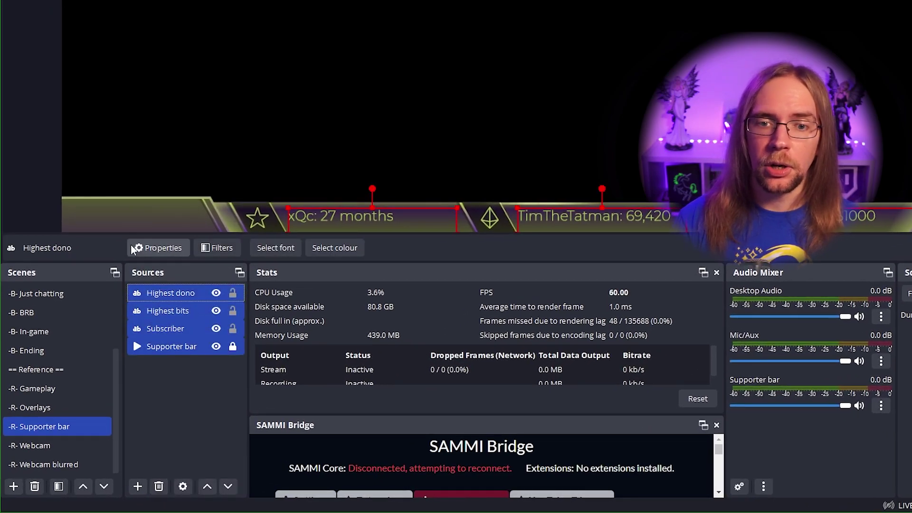
{"action": "left_click", "coordinate": [26, 350]}
{"action": "left_click", "coordinate": [72, 332]}
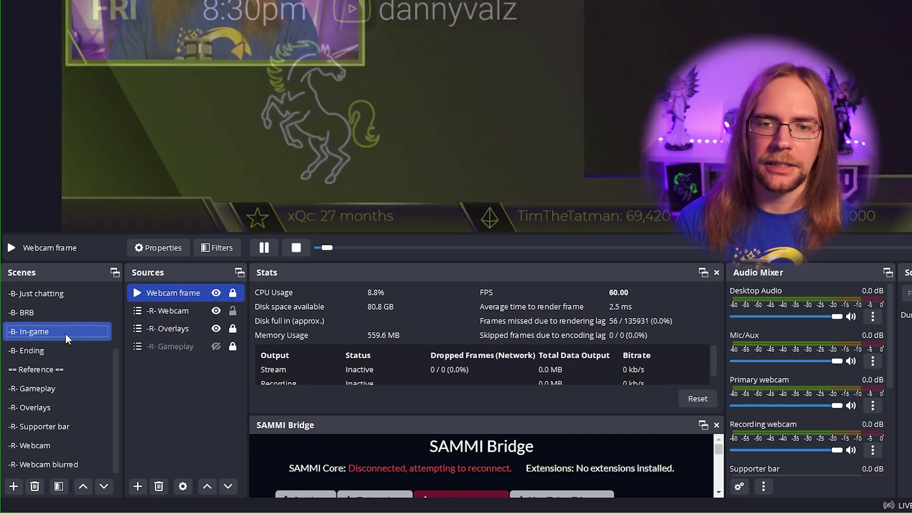
{"action": "key", "text": "ctrl+v"}
{"action": "left_click", "coordinate": [70, 313]}
{"action": "key", "text": "ctrl+v"}
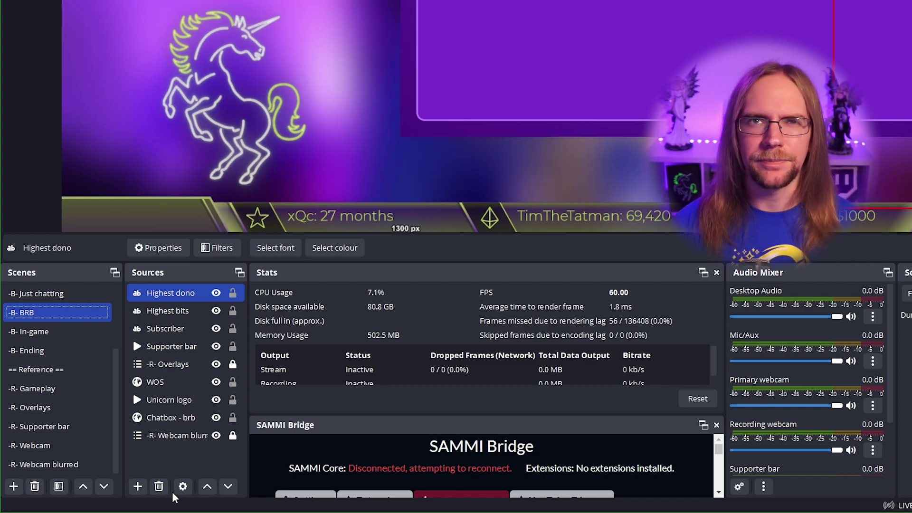
{"action": "left_click", "coordinate": [43, 426]}
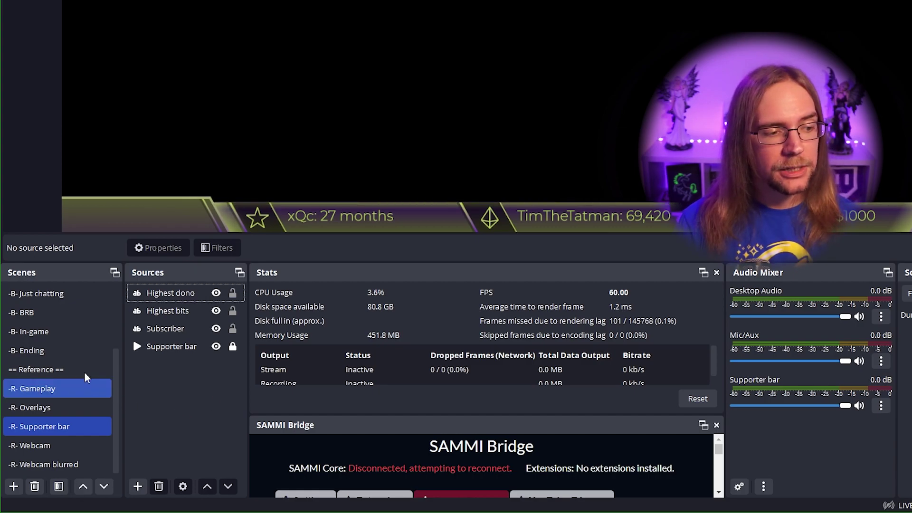
- Add the existing -R- Supporter bar scene as a source in the -B- Ending scene
{"action": "left_click", "coordinate": [50, 352]}
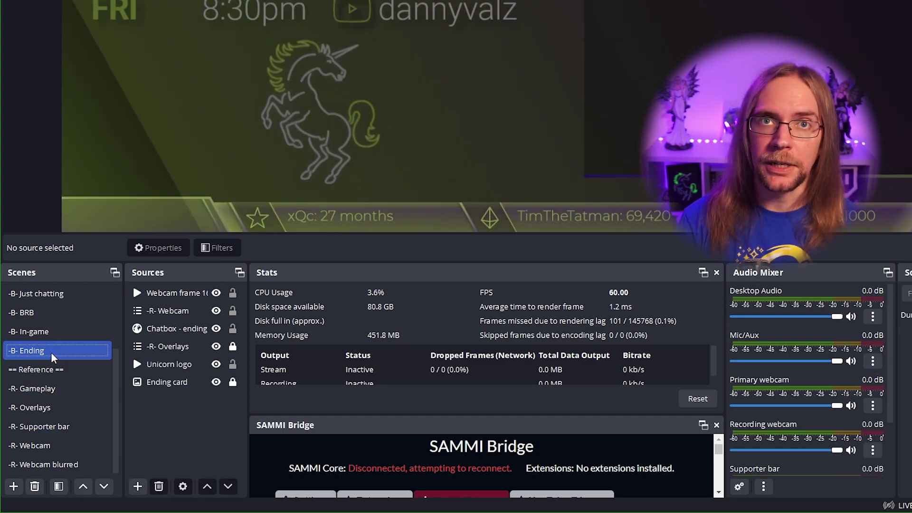
{"action": "right_click", "coordinate": [147, 413]}
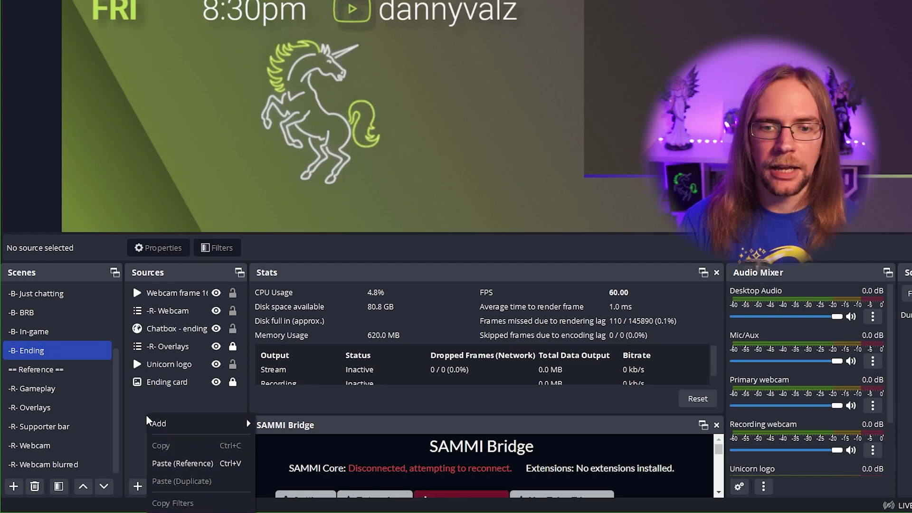
{"action": "mouse_move", "coordinate": [167, 423]}
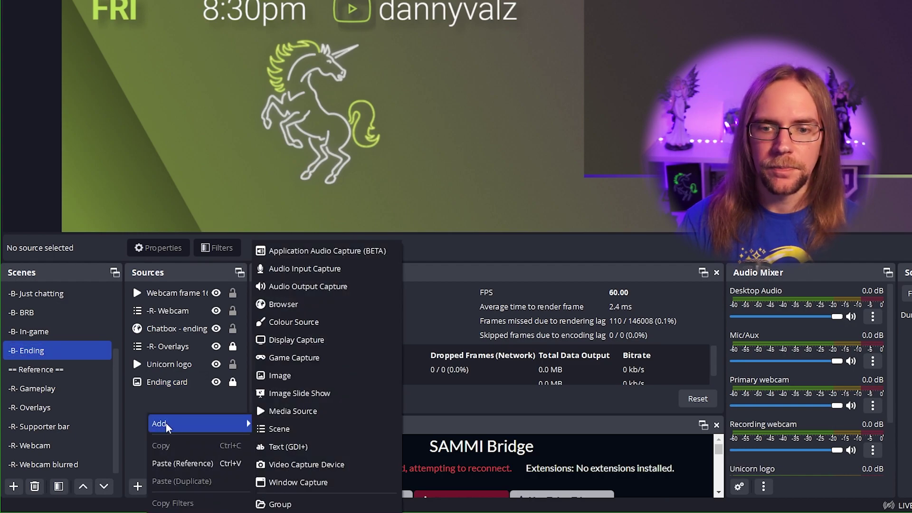
{"action": "left_click", "coordinate": [284, 433]}
{"action": "scroll", "coordinate": [531, 200], "scroll_direction": "down", "scroll_amount": 3}
{"action": "scroll", "coordinate": [531, 199], "scroll_direction": "down", "scroll_amount": 2}
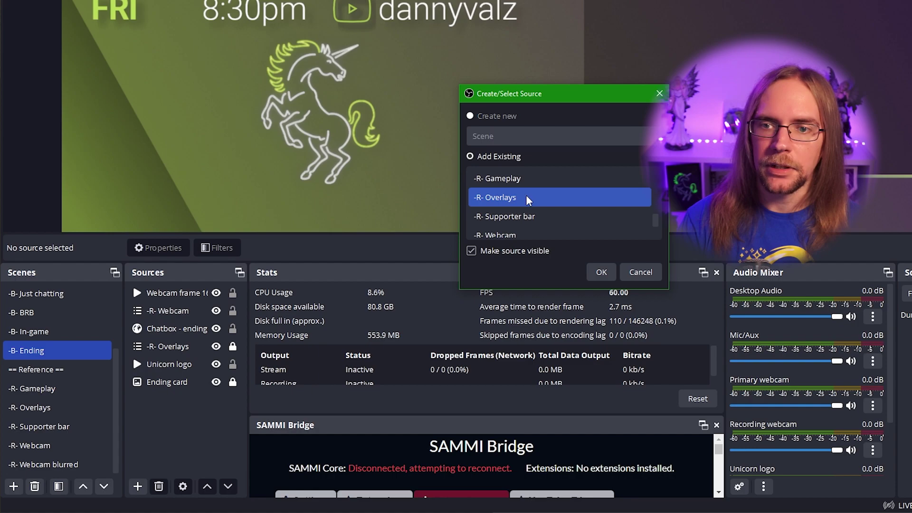
{"action": "left_click", "coordinate": [520, 179]}
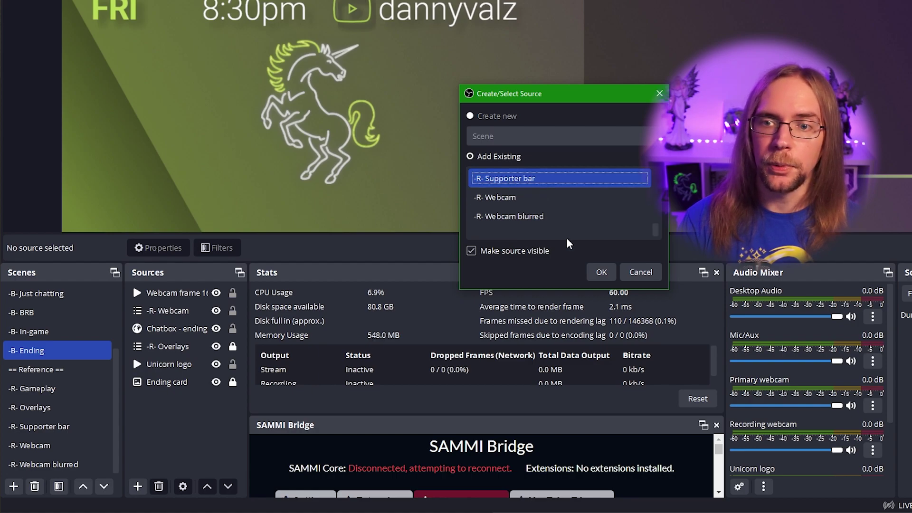
{"action": "left_click", "coordinate": [602, 272]}
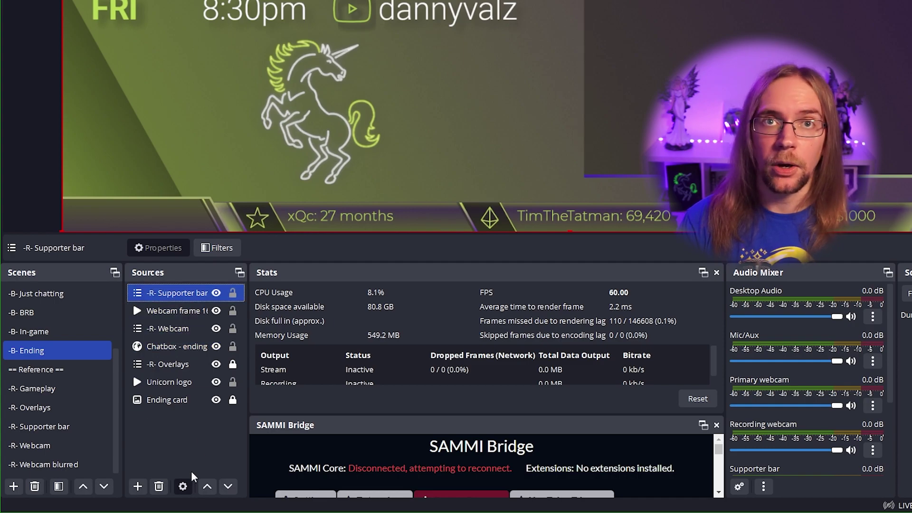
- Paste the Supporter bar scene source into -B- BRB, then go to the -R- Supporter bar scene
{"action": "left_click", "coordinate": [52, 331]}
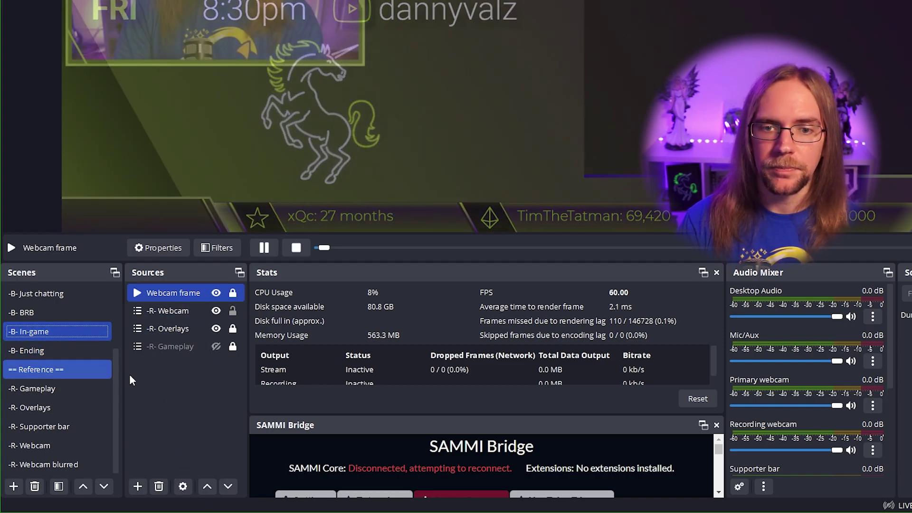
{"action": "left_click", "coordinate": [50, 314]}
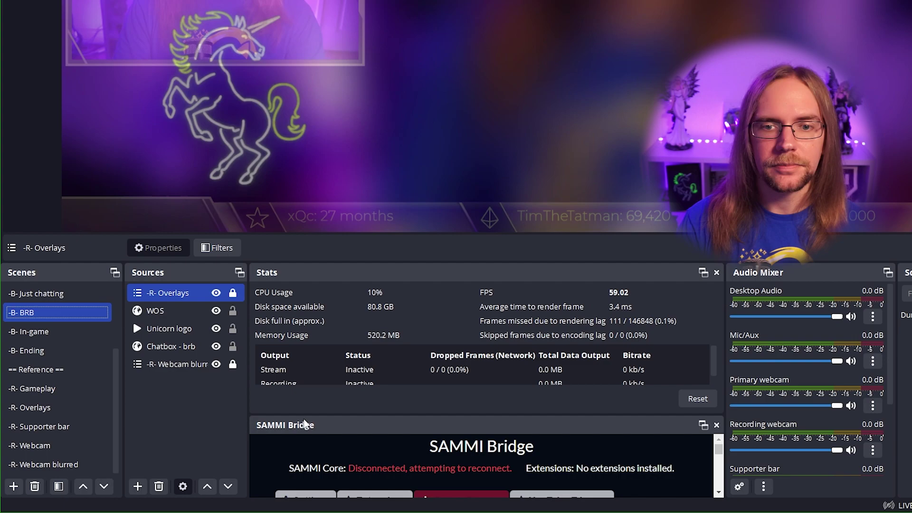
{"action": "key", "text": "ctrl+v"}
{"action": "left_click", "coordinate": [186, 421]}
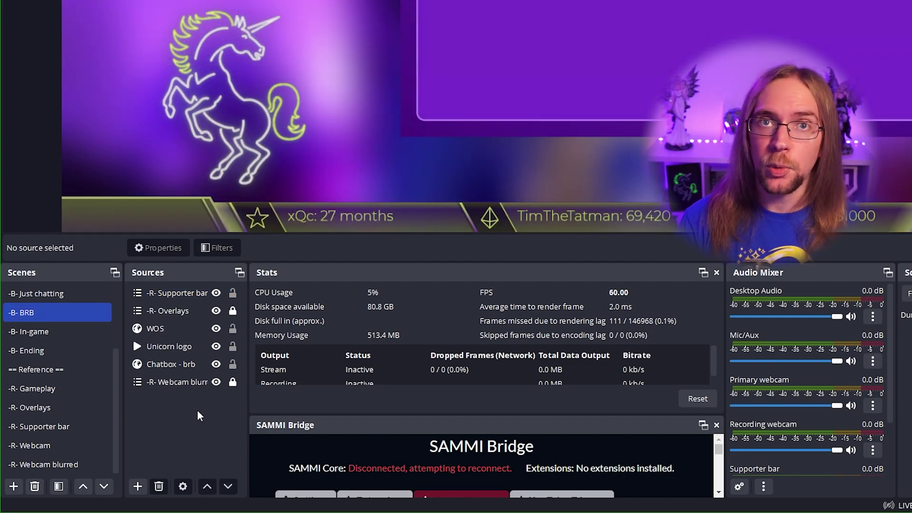
{"action": "left_click", "coordinate": [42, 424]}
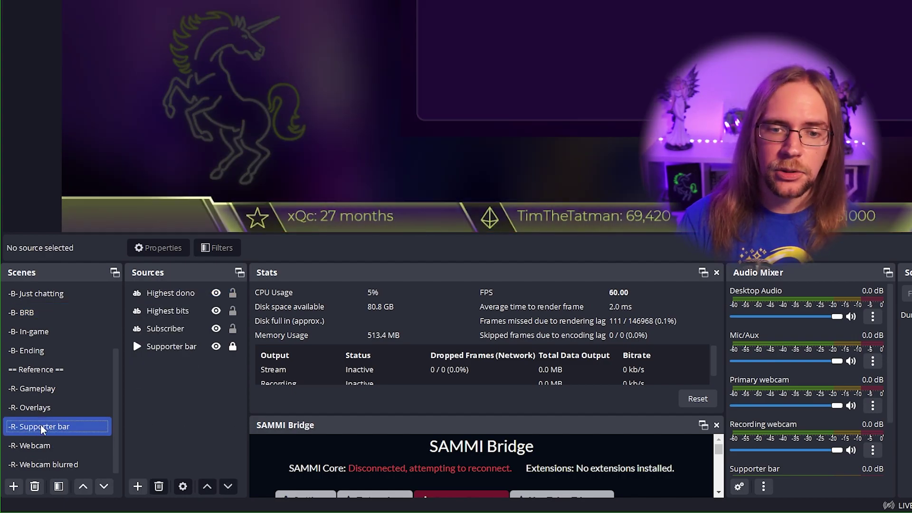
- Change the Highest dono text colour to magenta (#ff00ff)
{"action": "double_click", "coordinate": [171, 292]}
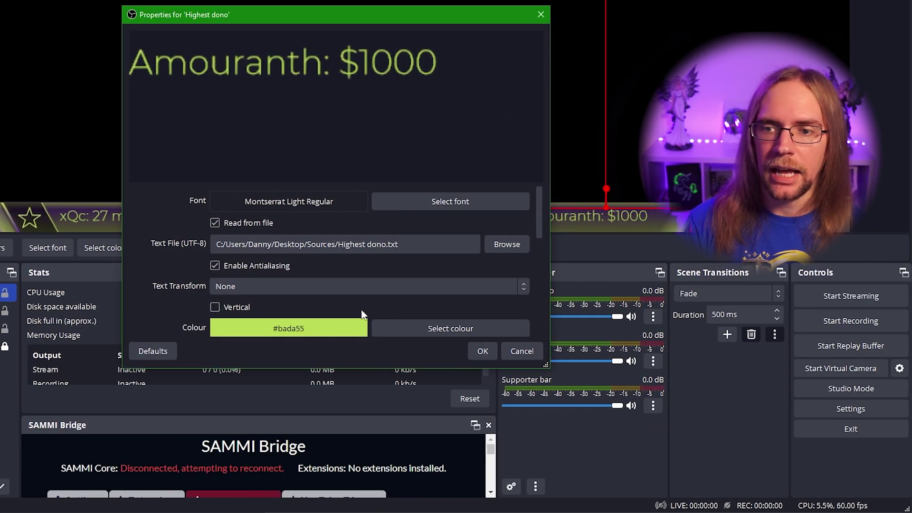
{"action": "left_click", "coordinate": [494, 327]}
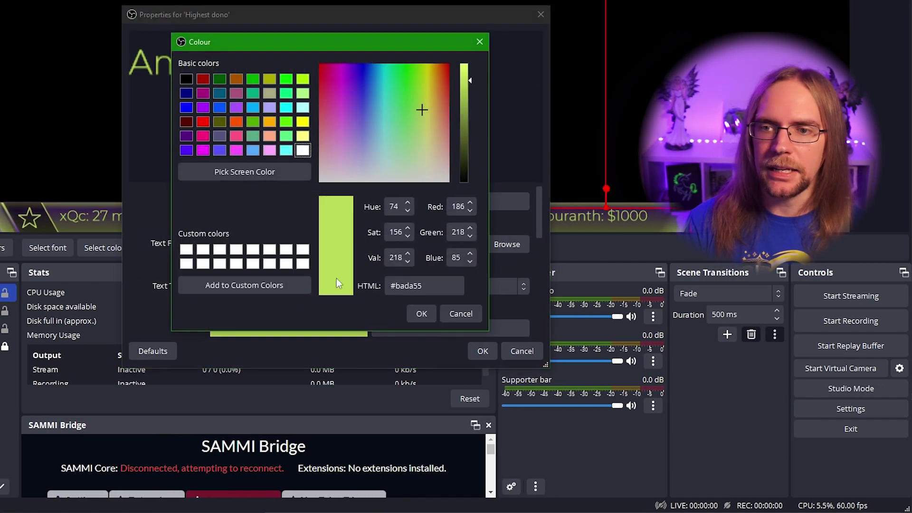
{"action": "left_click", "coordinate": [198, 151]}
{"action": "left_click", "coordinate": [425, 316]}
{"action": "left_click", "coordinate": [474, 349]}
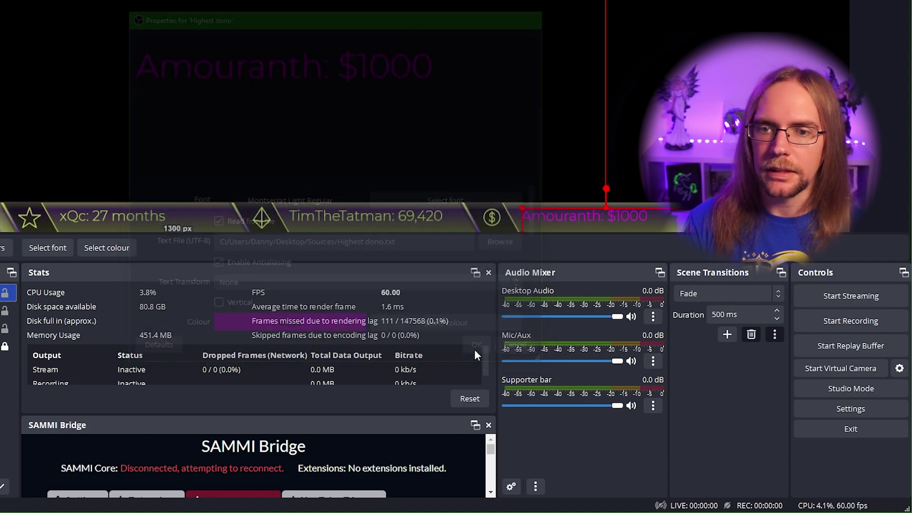
- Check the supporter bar in the Ending, In-game and BRB scenes
{"action": "left_click", "coordinate": [42, 380]}
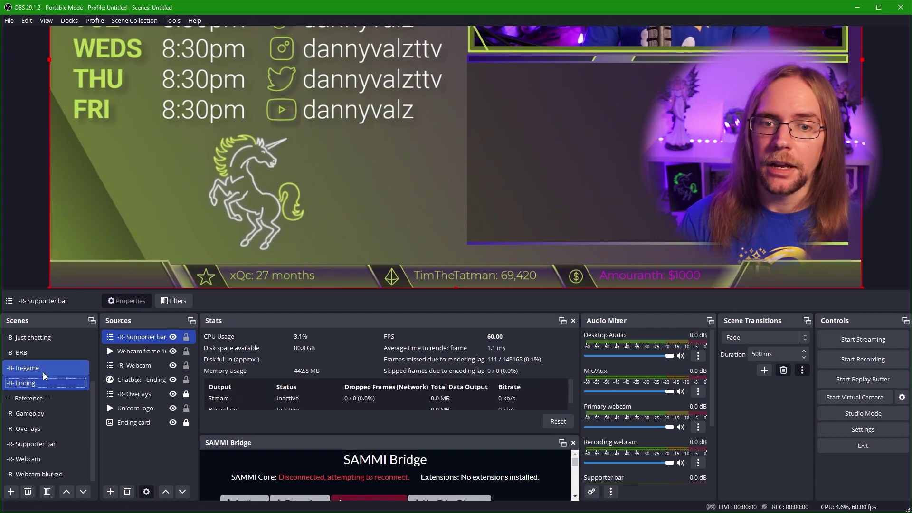
{"action": "left_click", "coordinate": [47, 366]}
{"action": "left_click", "coordinate": [48, 352]}
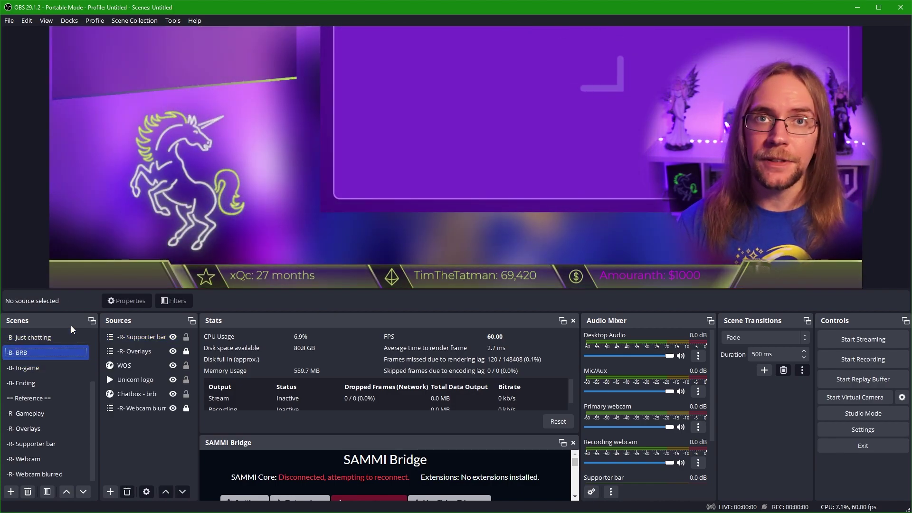
{"action": "key", "text": "shift+Up"}
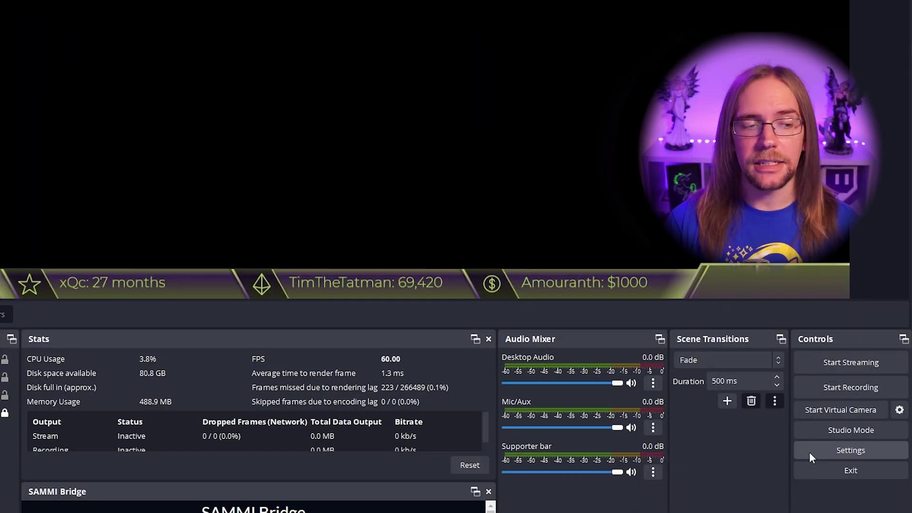
- In Output settings, enable Replay Buffer with a 120 s Maximum Replay Time and apply
{"action": "left_click", "coordinate": [808, 452]}
{"action": "left_click", "coordinate": [84, 107]}
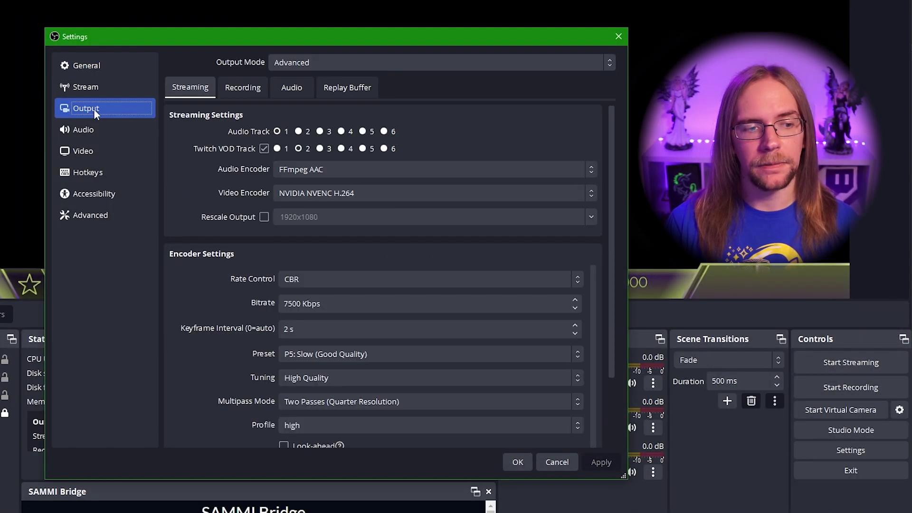
{"action": "left_click", "coordinate": [347, 90]}
{"action": "left_click", "coordinate": [205, 113]}
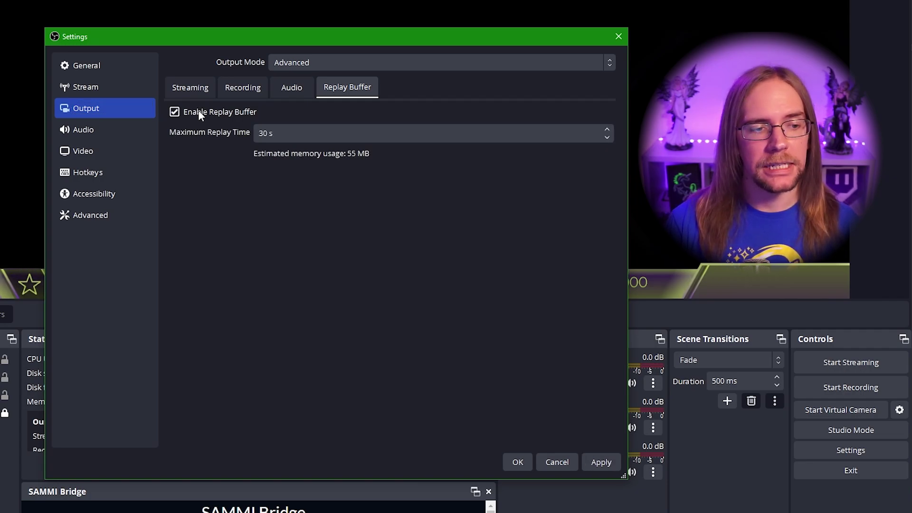
{"action": "left_click", "coordinate": [314, 136]}
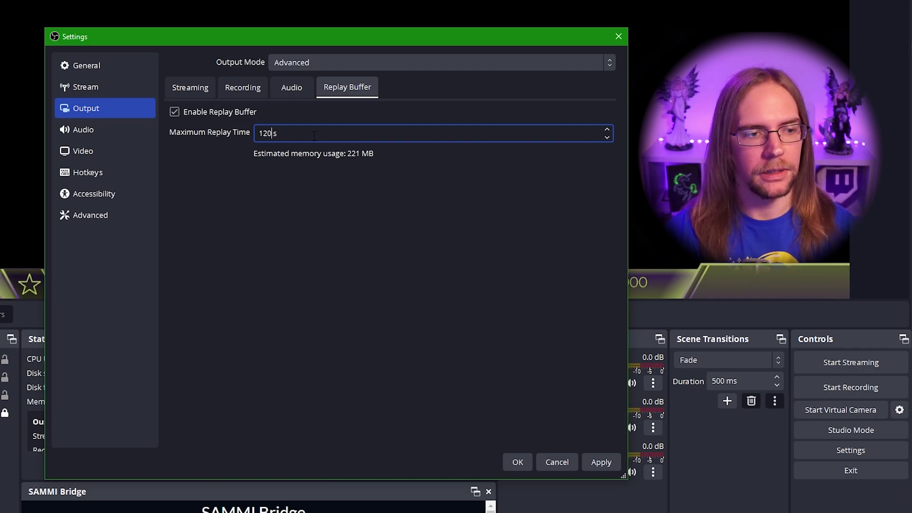
{"action": "left_click", "coordinate": [603, 463]}
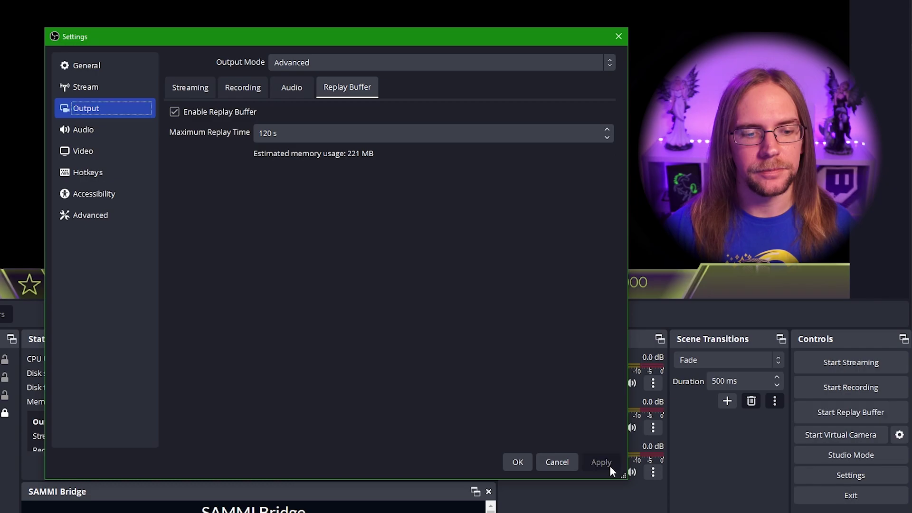
- Filter the hotkeys for 'repl' and assign Ctrl+Alt+Shift+= to Save Replay
{"action": "left_click", "coordinate": [105, 177]}
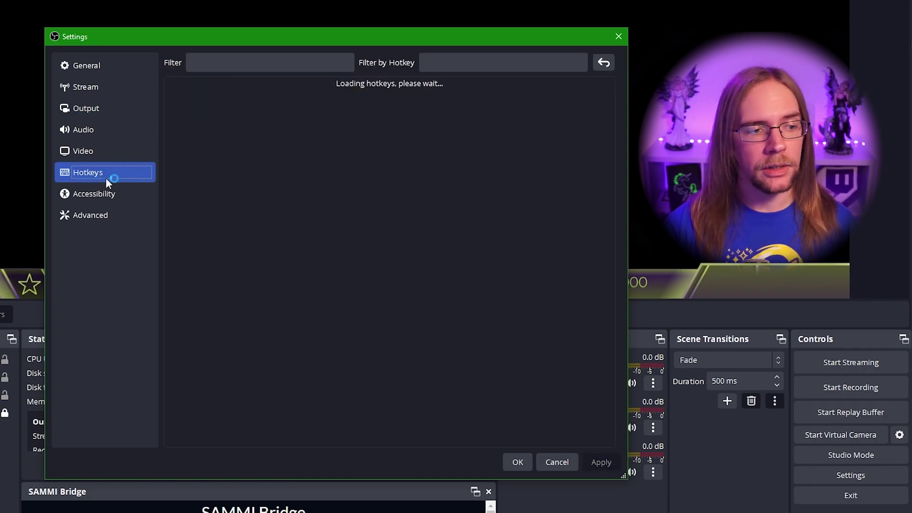
{"action": "left_click", "coordinate": [216, 65]}
{"action": "type", "text": "replay"}
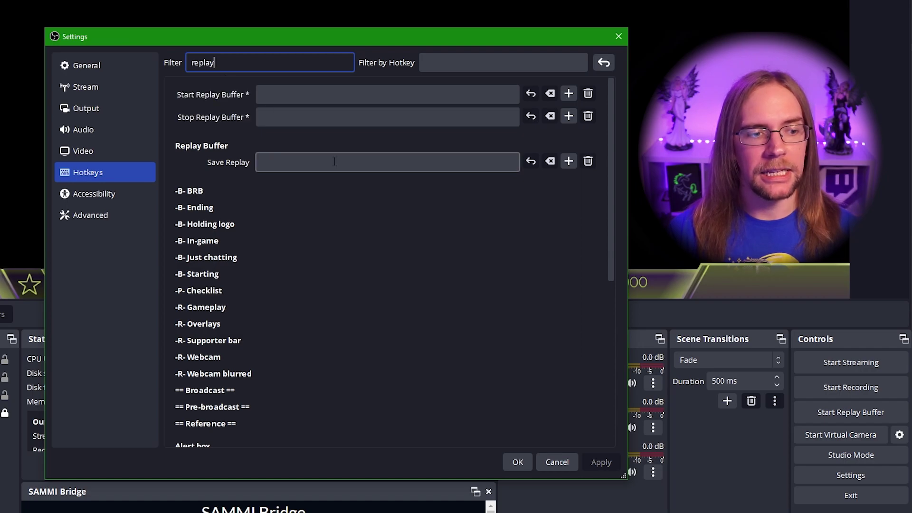
{"action": "left_click", "coordinate": [337, 166]}
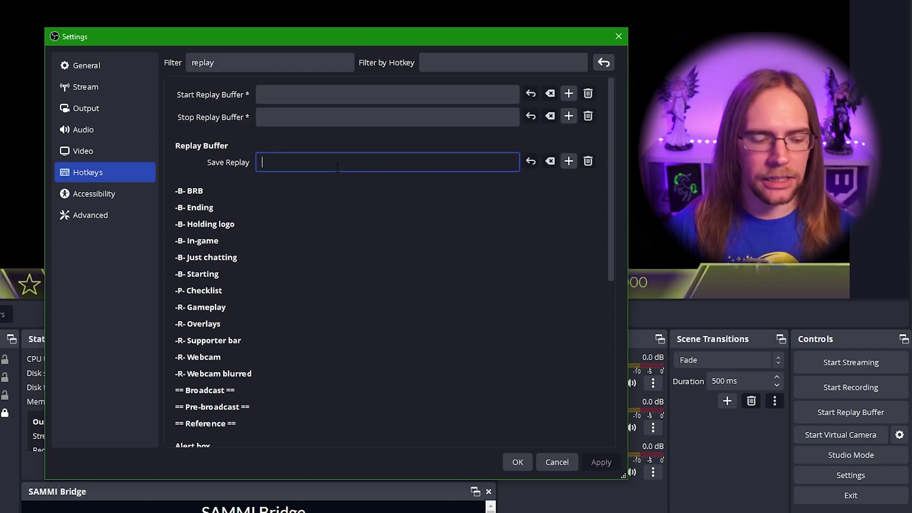
{"action": "key", "text": "ctrl"}
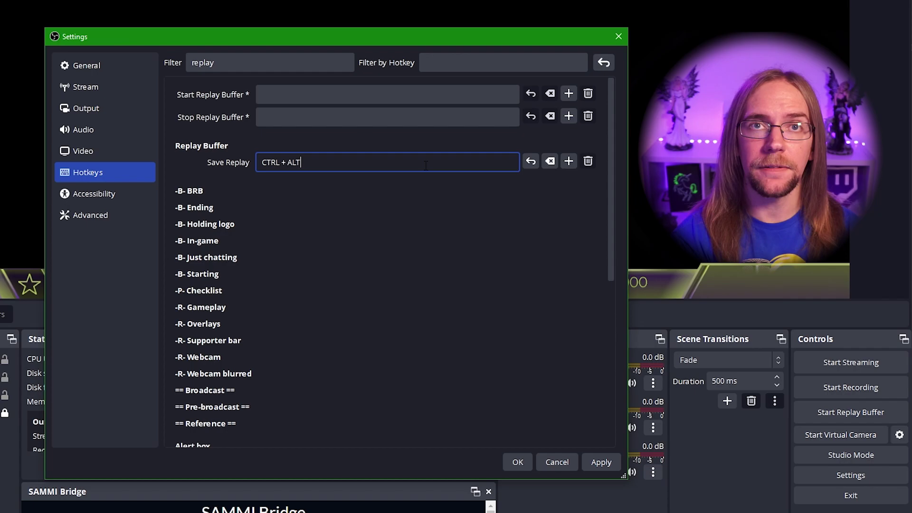
{"action": "key", "text": "shift"}
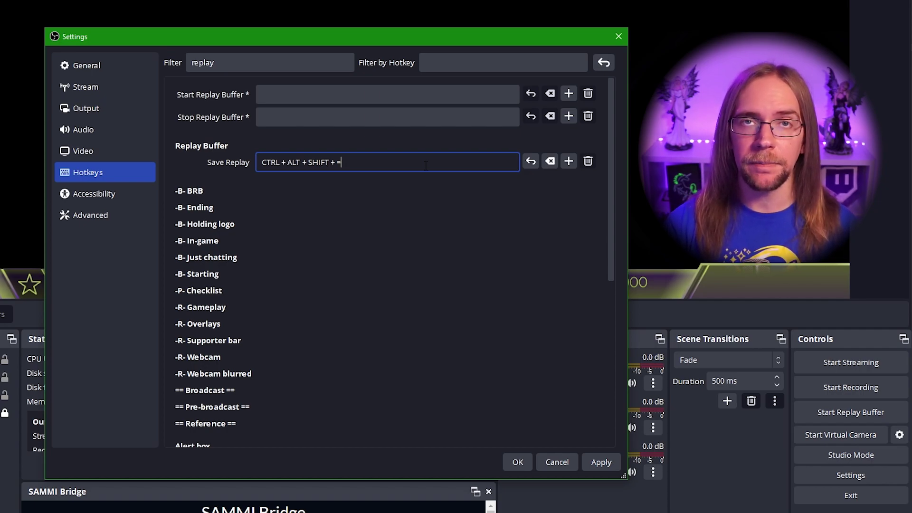
- Apply the hotkey, then enable 'Automatically start replay buffer when streaming' in General and apply
{"action": "left_click", "coordinate": [605, 468]}
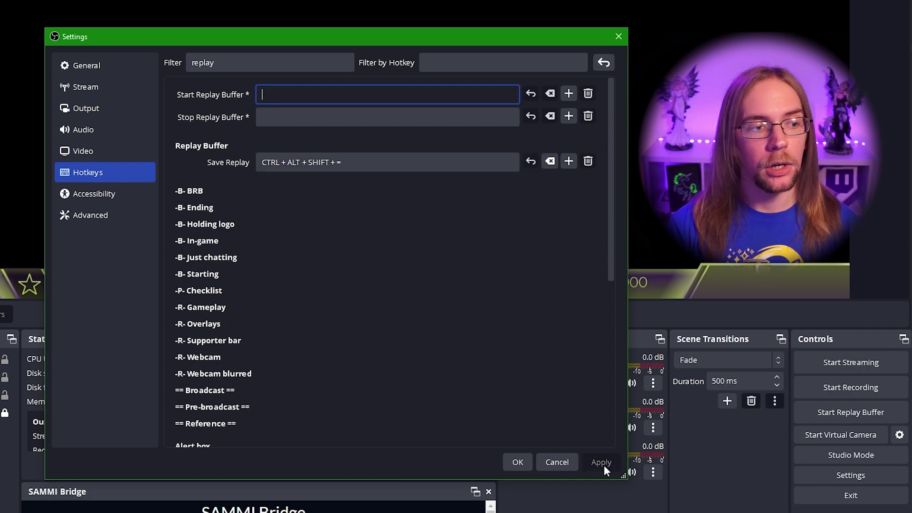
{"action": "left_click", "coordinate": [79, 67]}
{"action": "scroll", "coordinate": [267, 333], "scroll_direction": "down", "scroll_amount": 1}
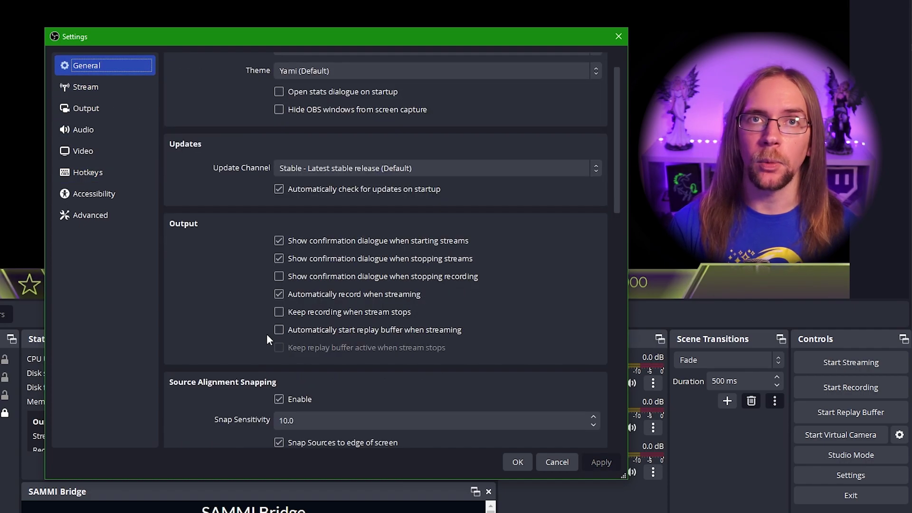
{"action": "left_click", "coordinate": [338, 329]}
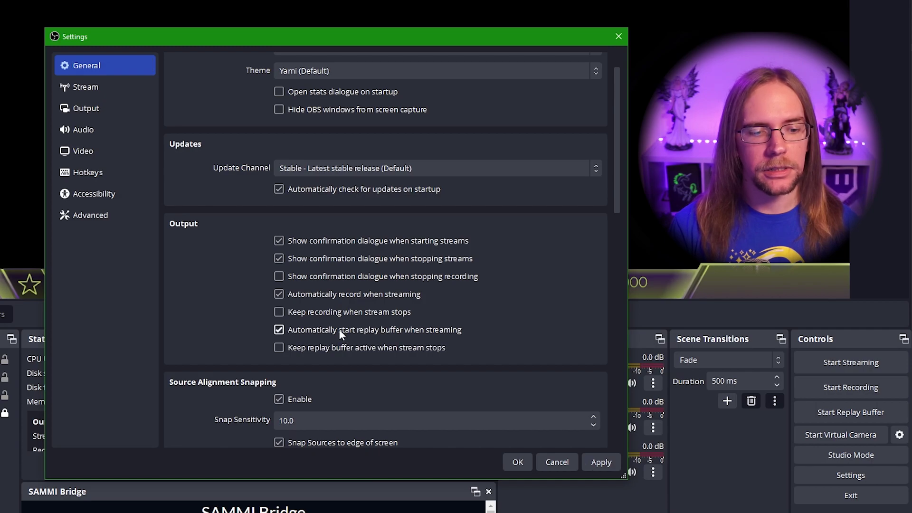
{"action": "left_click", "coordinate": [609, 466]}
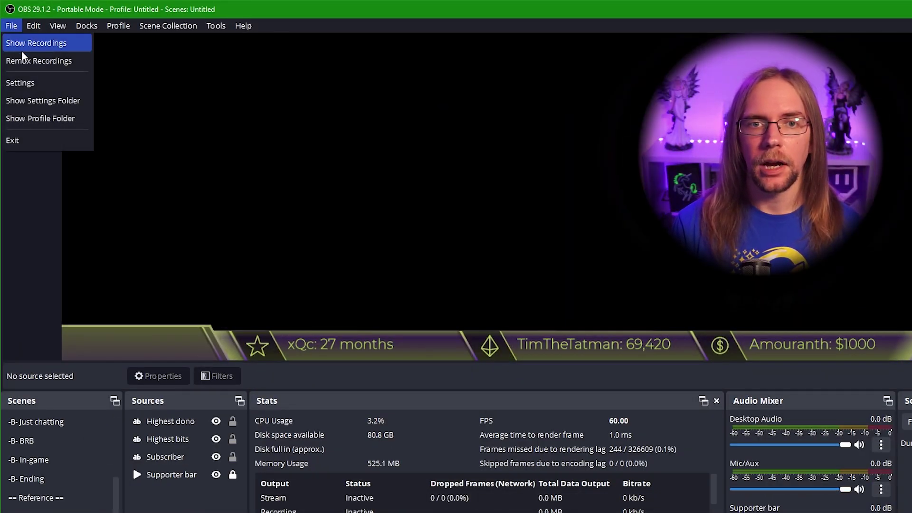
- Remux the two 2023-09-08 and two Replay 2023-07-23 .mkv recordings to mp4
{"action": "left_click", "coordinate": [29, 59]}
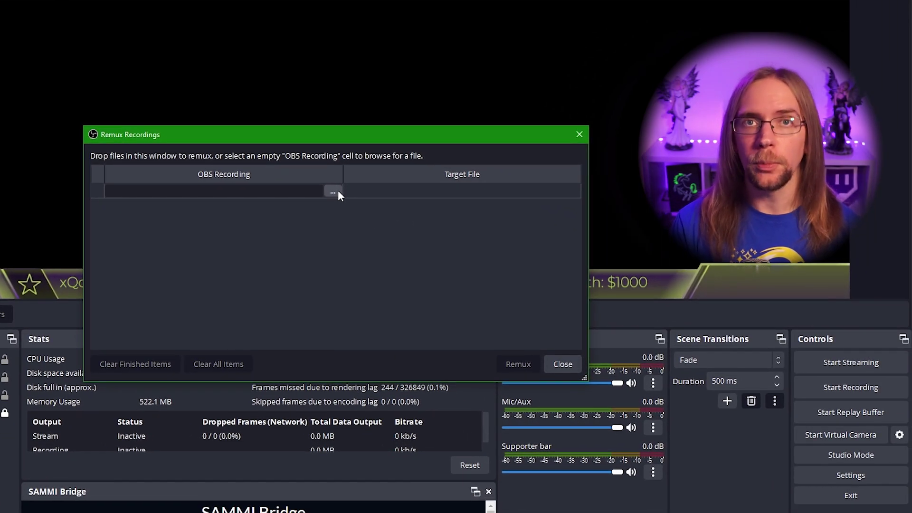
{"action": "left_click", "coordinate": [334, 192]}
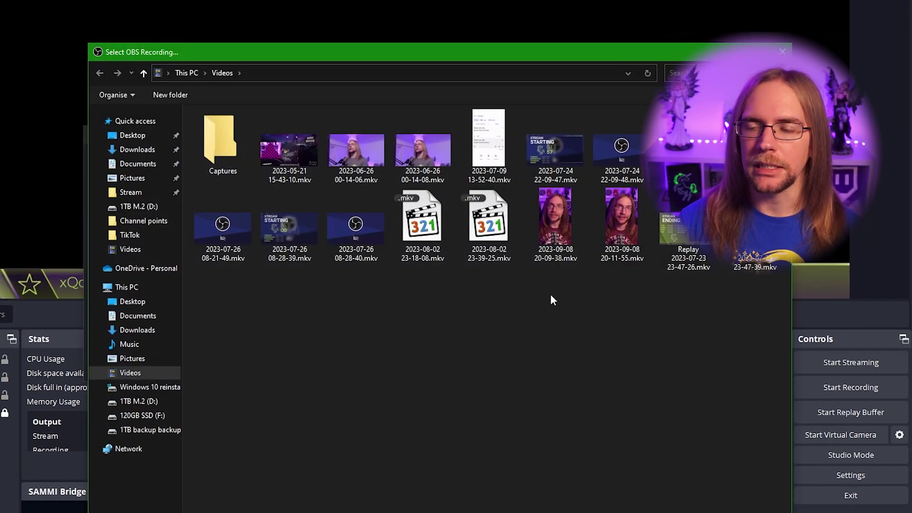
{"action": "left_click_drag", "start_coordinate": [551, 295], "coordinate": [757, 184]}
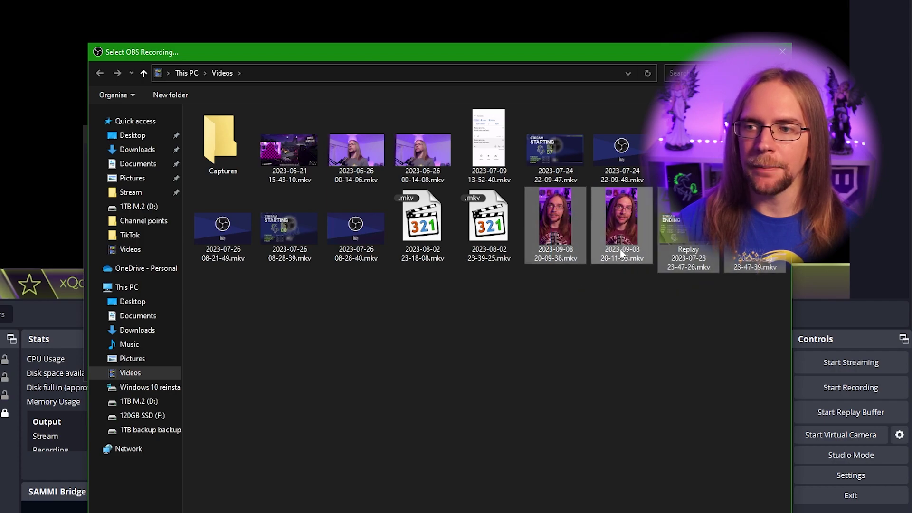
{"action": "key", "text": "Return"}
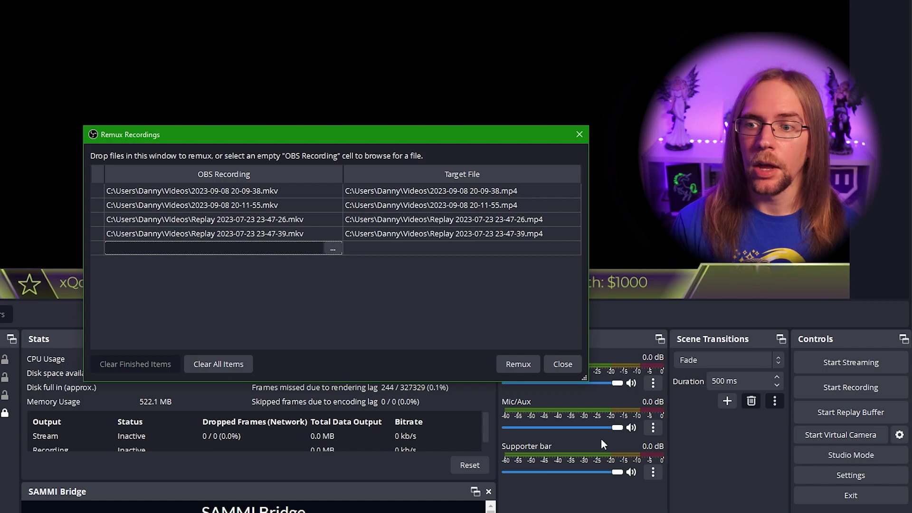
{"action": "left_click", "coordinate": [529, 361]}
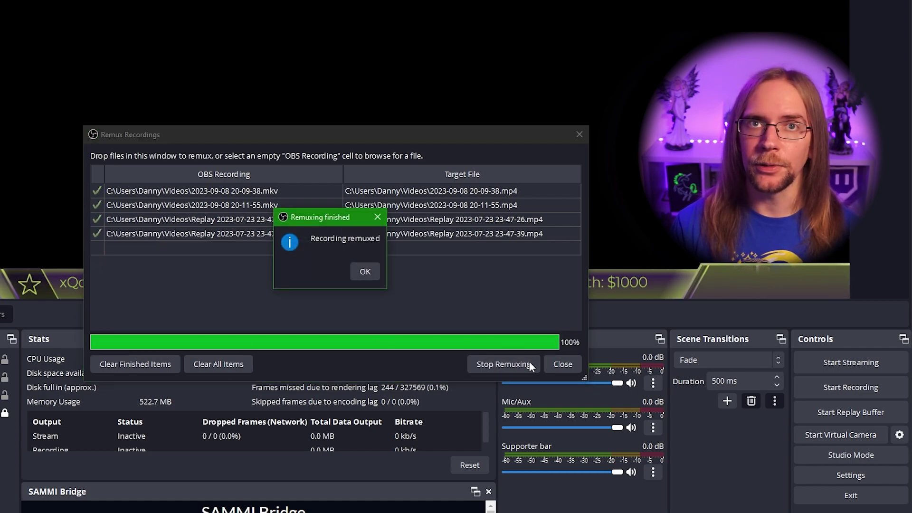
{"action": "left_click", "coordinate": [363, 273]}
- Close the remux window, then enable and apply 'Automatically remux to mp4' in Advanced settings
{"action": "left_click", "coordinate": [560, 364]}
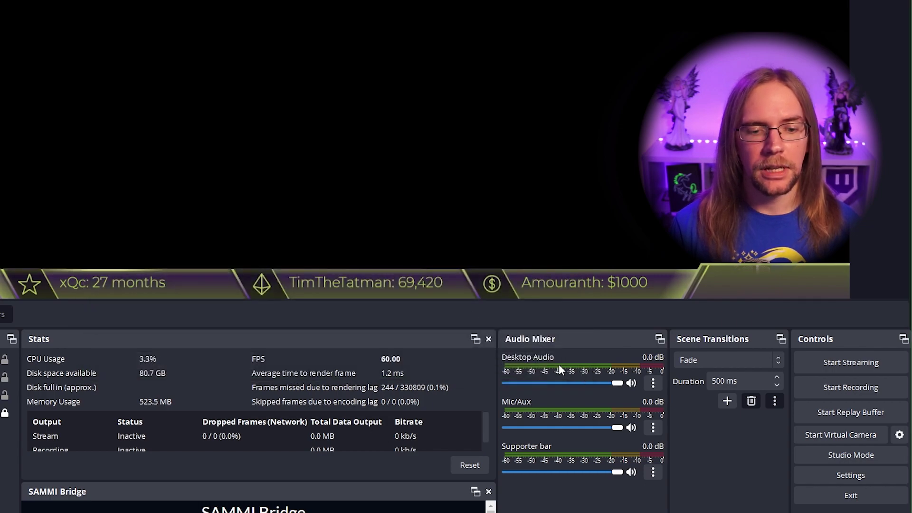
{"action": "left_click", "coordinate": [870, 474]}
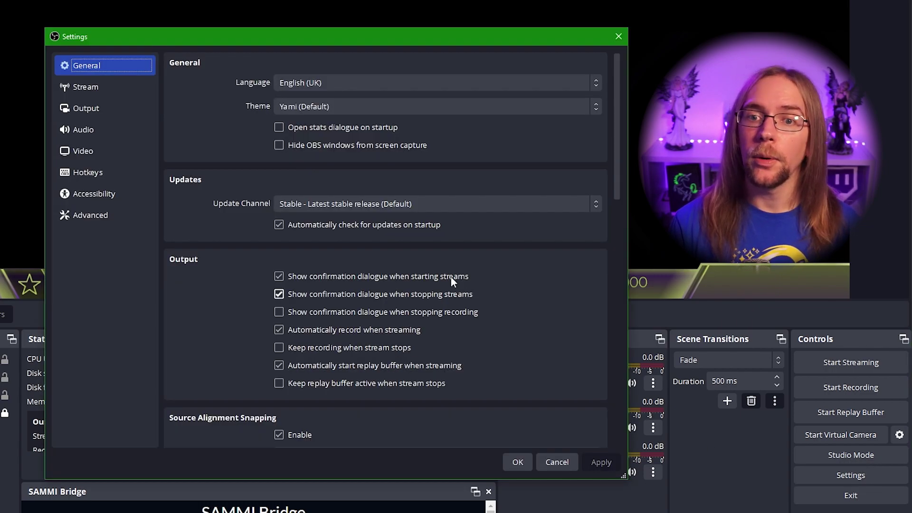
{"action": "left_click", "coordinate": [130, 216]}
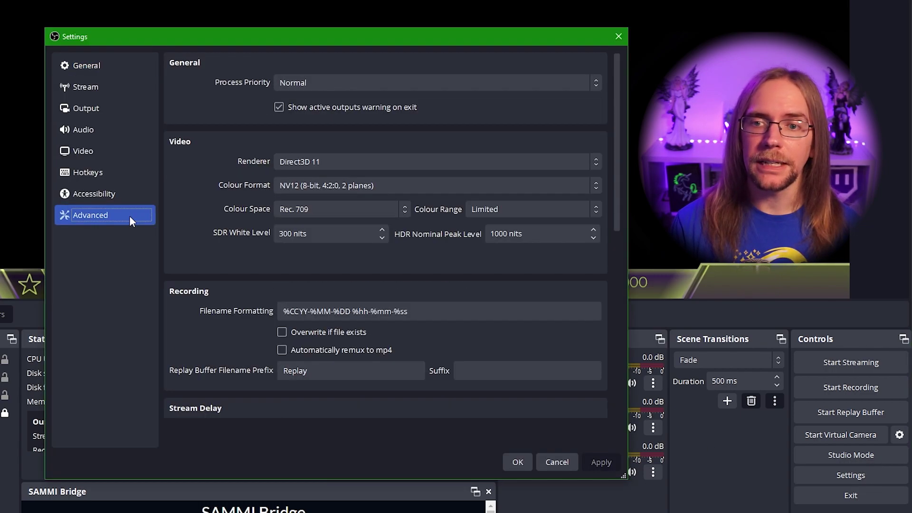
{"action": "left_click", "coordinate": [337, 356]}
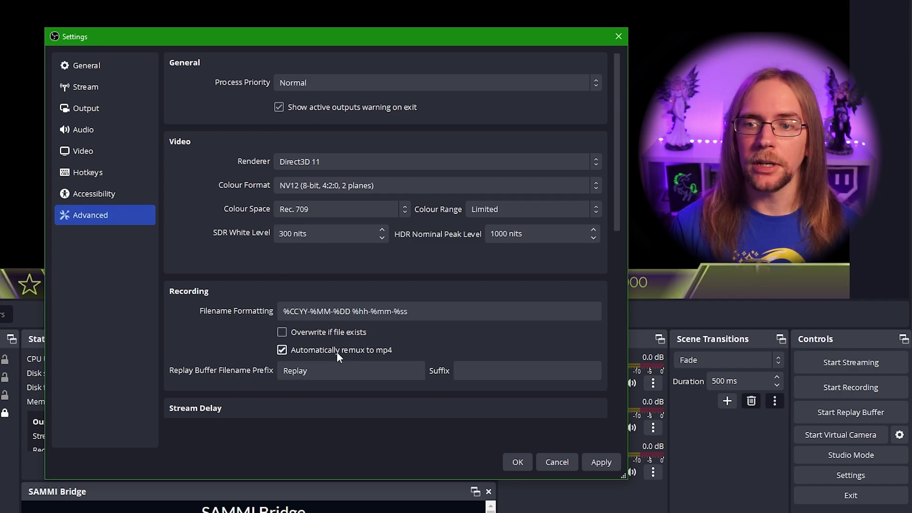
{"action": "left_click", "coordinate": [601, 462]}
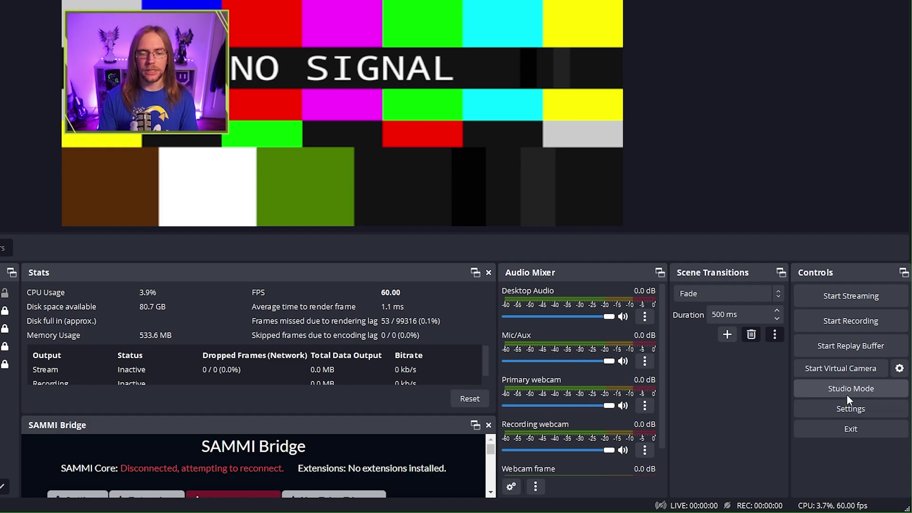
- Enter Studio Mode and add a new browser source named Discord
{"action": "left_click", "coordinate": [847, 394]}
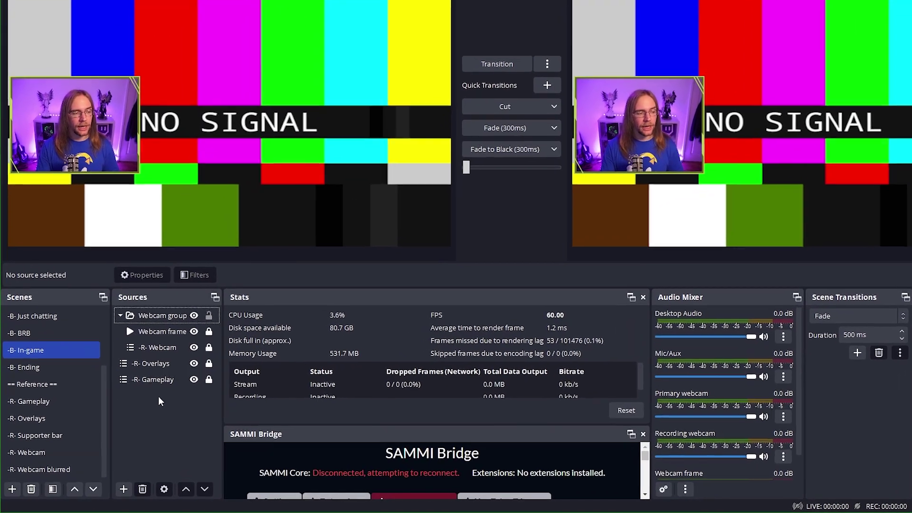
{"action": "right_click", "coordinate": [142, 411]}
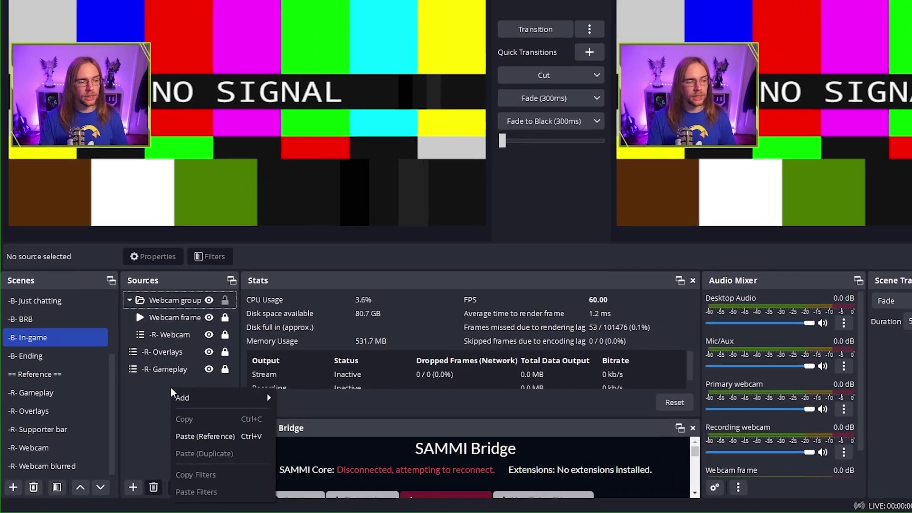
{"action": "mouse_move", "coordinate": [200, 398]}
{"action": "left_click", "coordinate": [321, 314]}
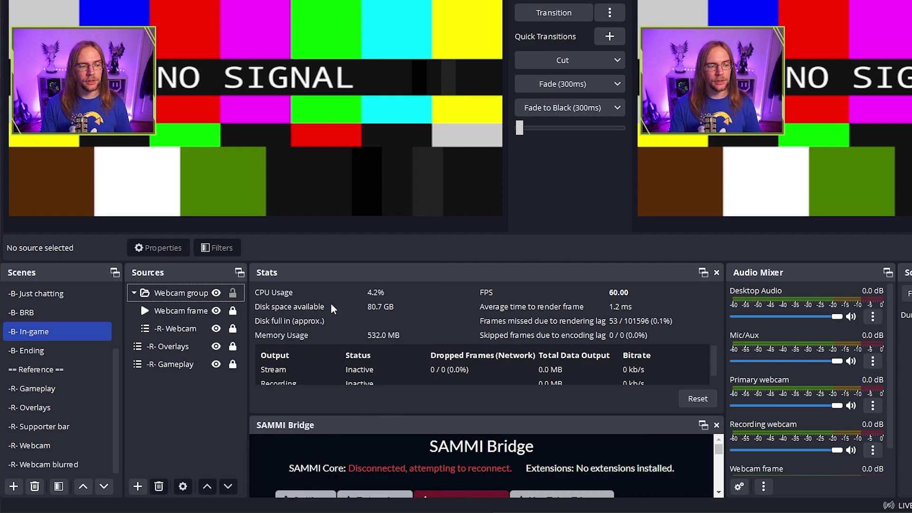
{"action": "type", "text": "Di"}
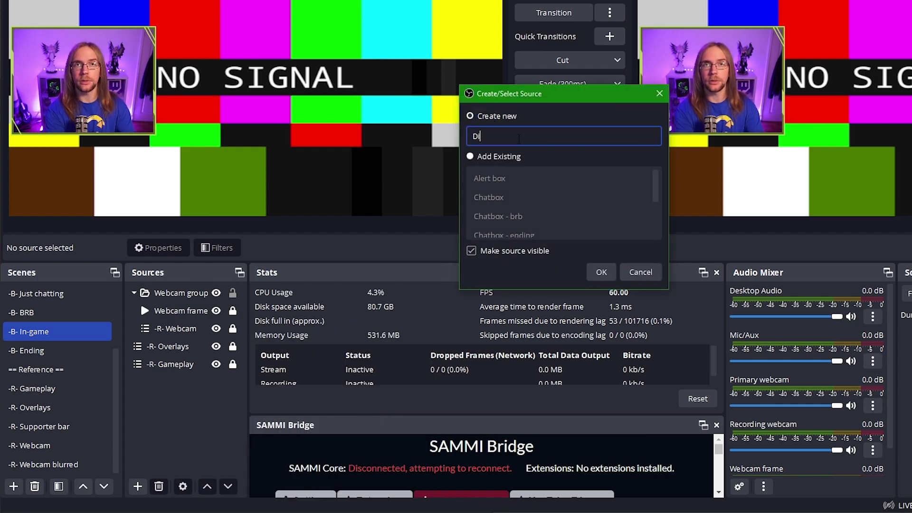
{"action": "type", "text": "scord"}
{"action": "key", "text": "Return"}
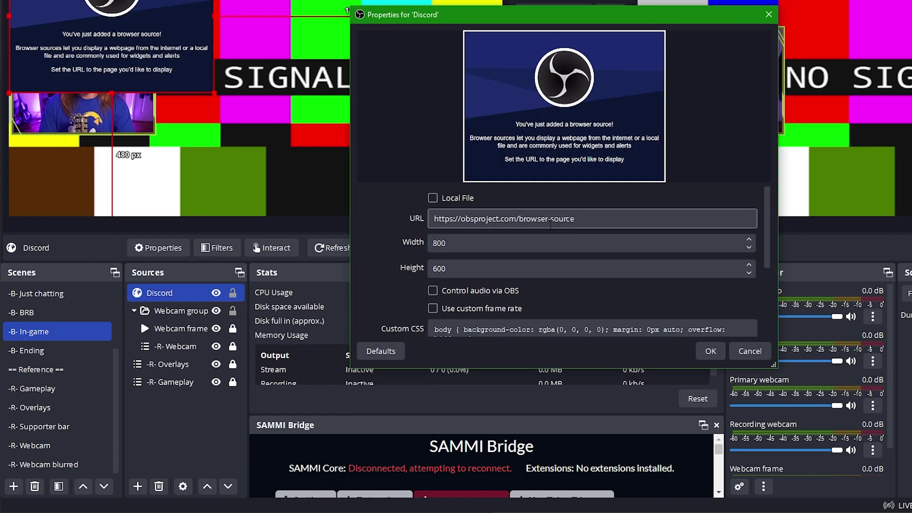
- Paste the Discord overlay URL, size it 400×200, and send the scene live to Program
{"action": "triple_click", "coordinate": [551, 225]}
{"action": "key", "text": "ctrl+v"}
{"action": "key", "text": "Tab"}
{"action": "type", "text": "40"}
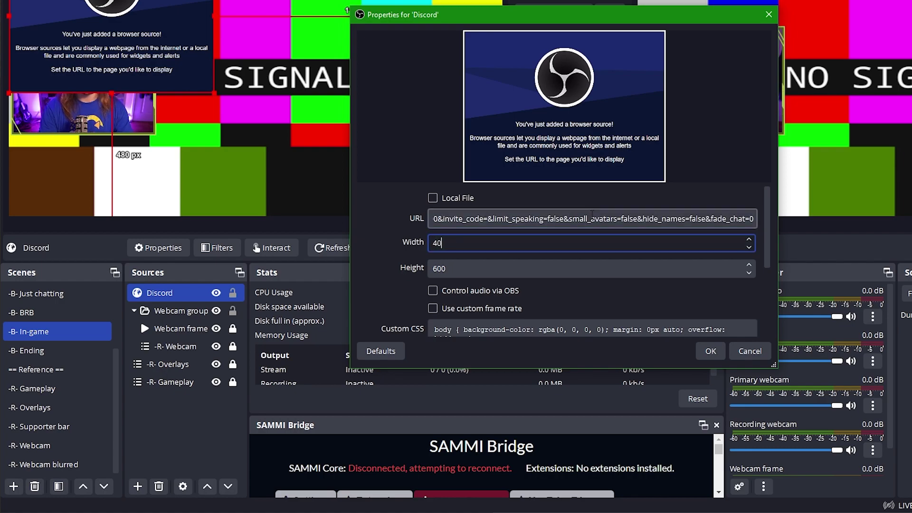
{"action": "type", "text": "0"}
{"action": "key", "text": "Tab"}
{"action": "type", "text": "200"}
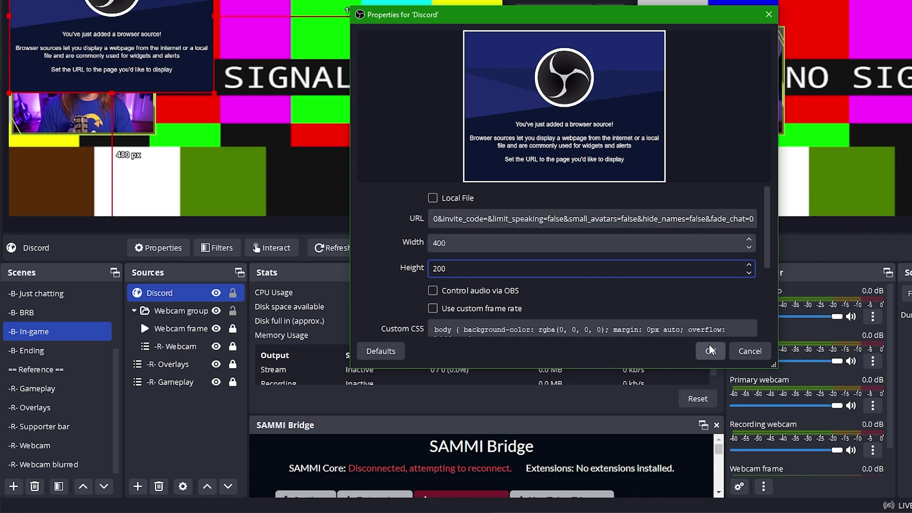
{"action": "left_click", "coordinate": [711, 351]}
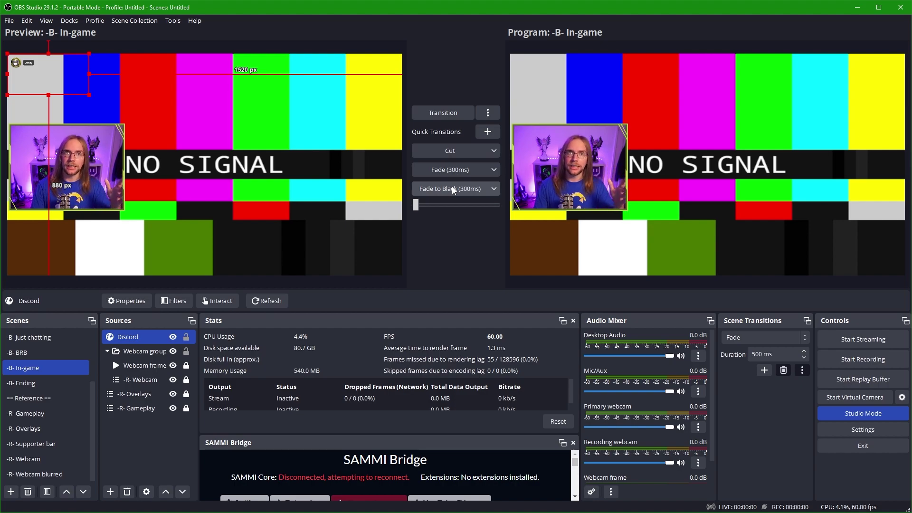
{"action": "left_click", "coordinate": [444, 112]}
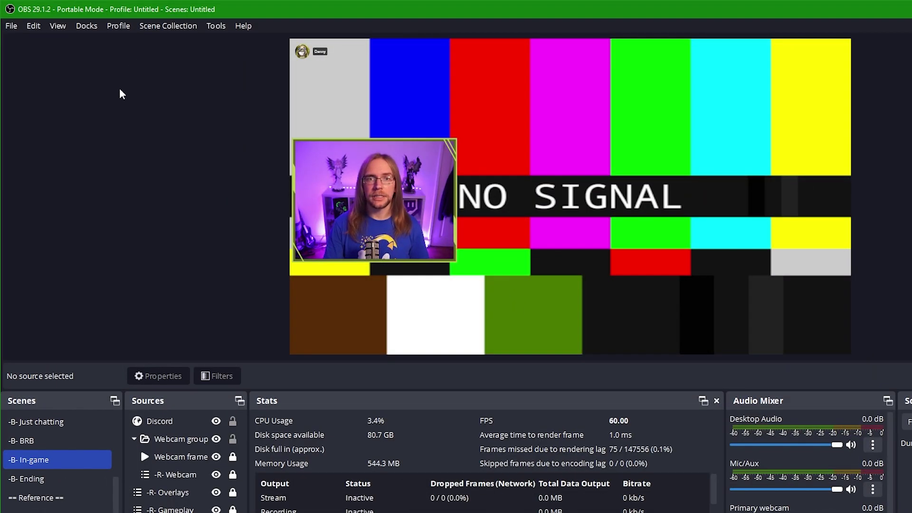
- Open a windowed Multi-view and set it to Always On Top
{"action": "left_click", "coordinate": [57, 25]}
{"action": "mouse_move", "coordinate": [84, 183]}
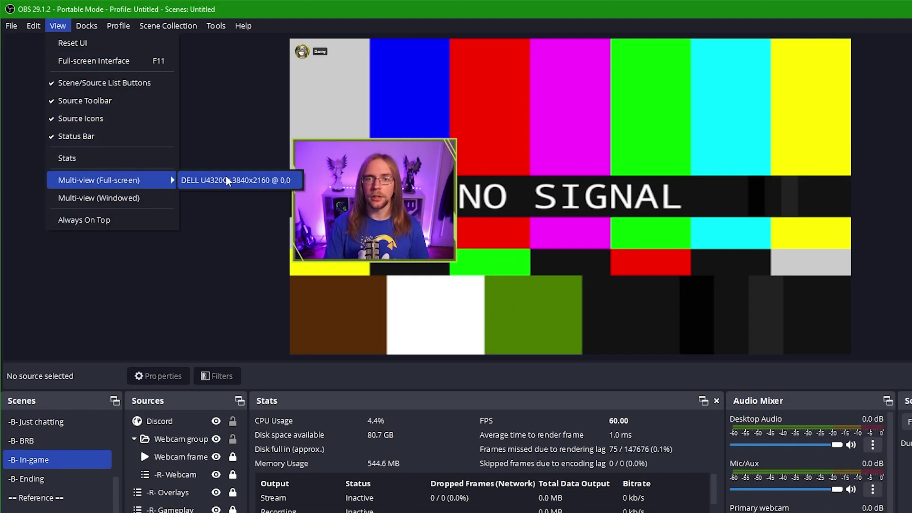
{"action": "left_click", "coordinate": [116, 198]}
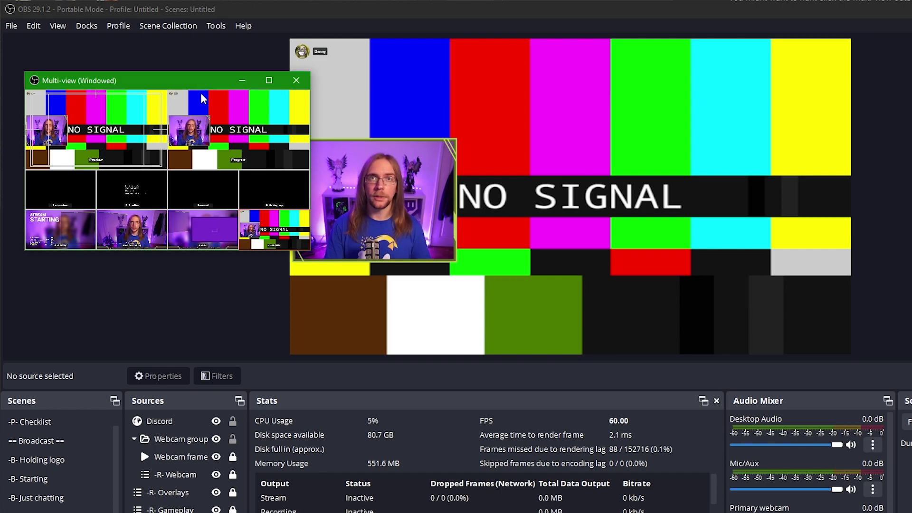
{"action": "right_click", "coordinate": [98, 106]}
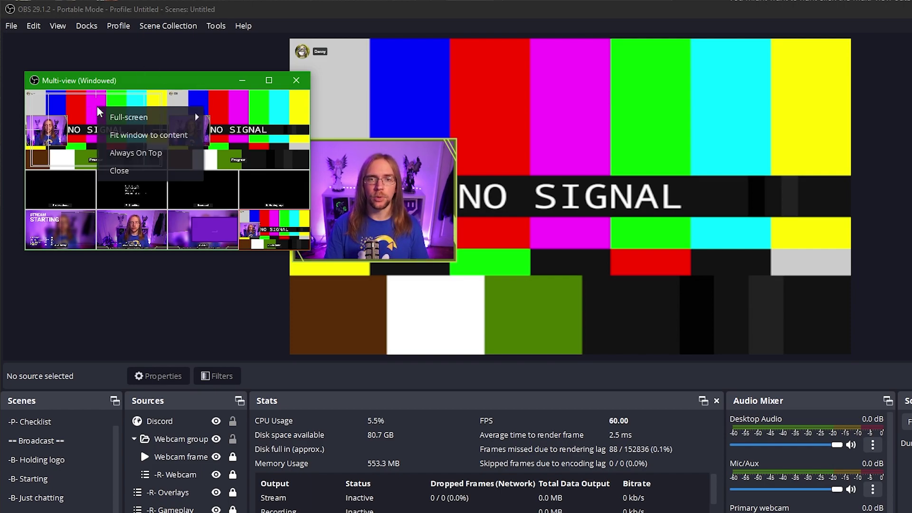
{"action": "left_click", "coordinate": [139, 154]}
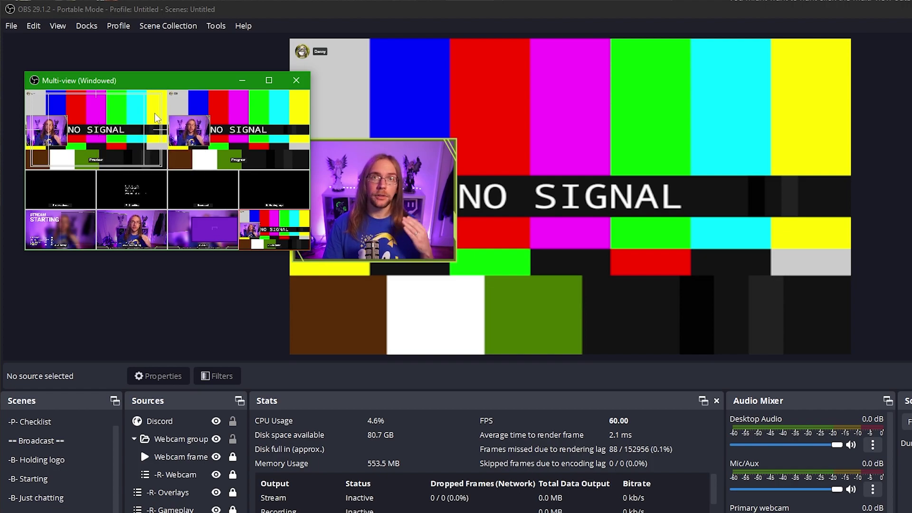
- Click through the scene tiles, re-enable Studio Mode with -B- Starting in Preview, and reposition the window
{"action": "left_click", "coordinate": [56, 223]}
{"action": "left_click", "coordinate": [135, 227]}
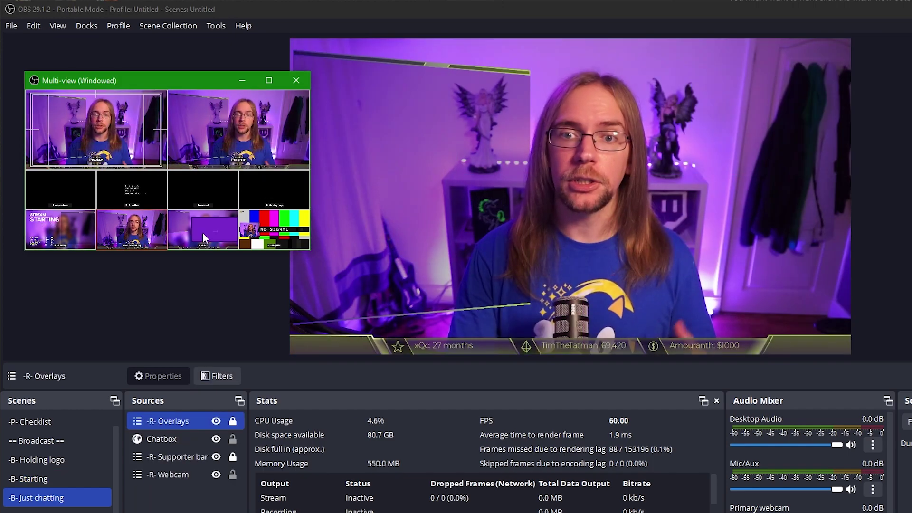
{"action": "left_click", "coordinate": [261, 224]}
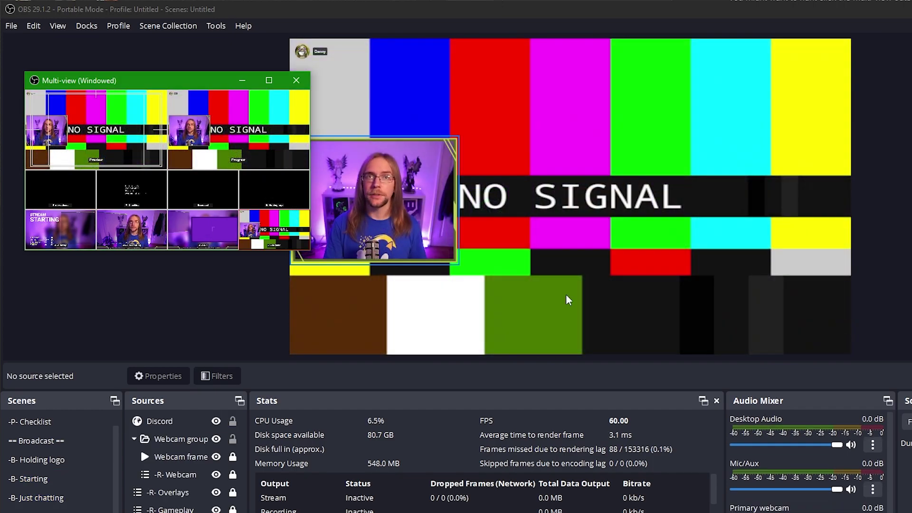
{"action": "key", "text": "ctrl+s"}
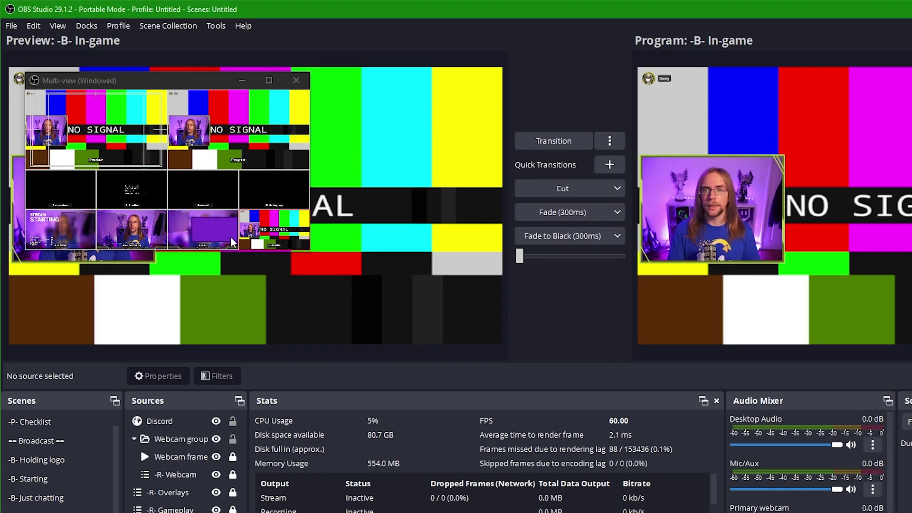
{"action": "left_click", "coordinate": [76, 225]}
{"action": "left_click_drag", "start_coordinate": [142, 81], "coordinate": [131, 24]}
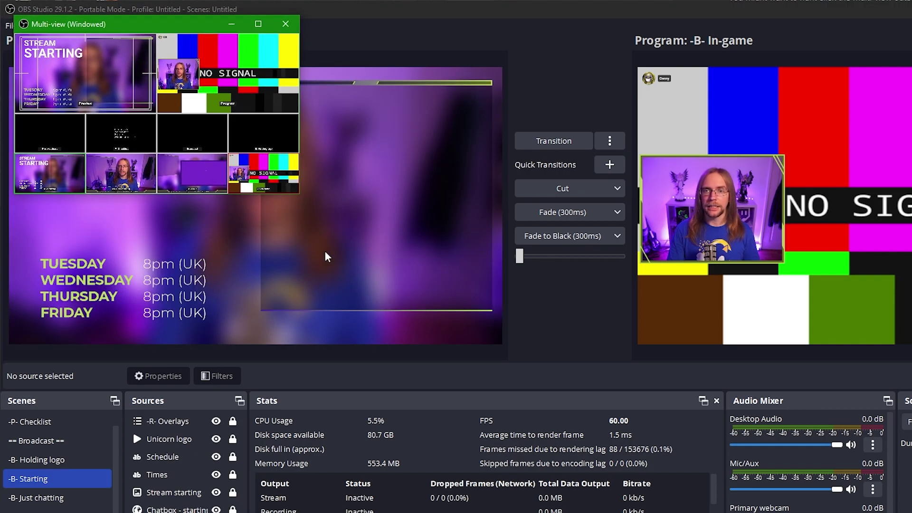
- Transition -B- Starting live to Program
{"action": "left_click", "coordinate": [554, 140]}
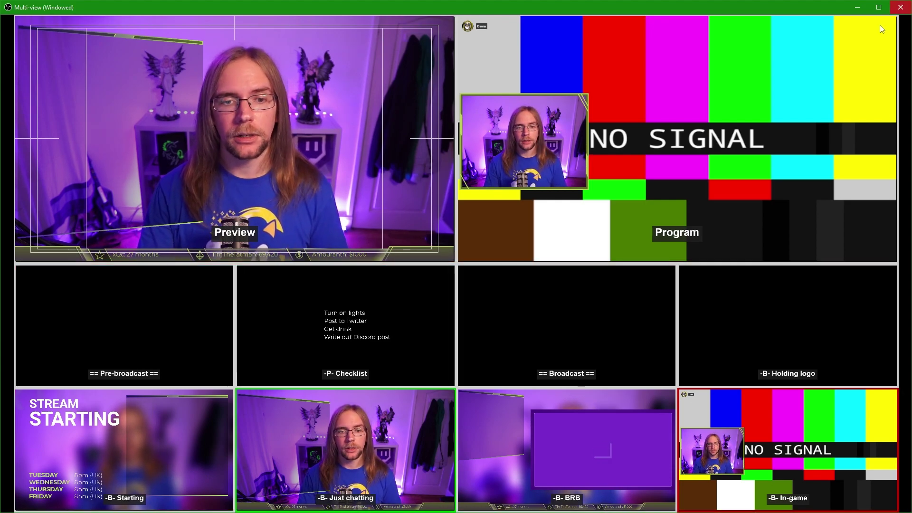
- Set the Multiview Layout to 'Horizontal, Top (18 Scenes)' and save the settings
{"action": "left_click", "coordinate": [899, 11]}
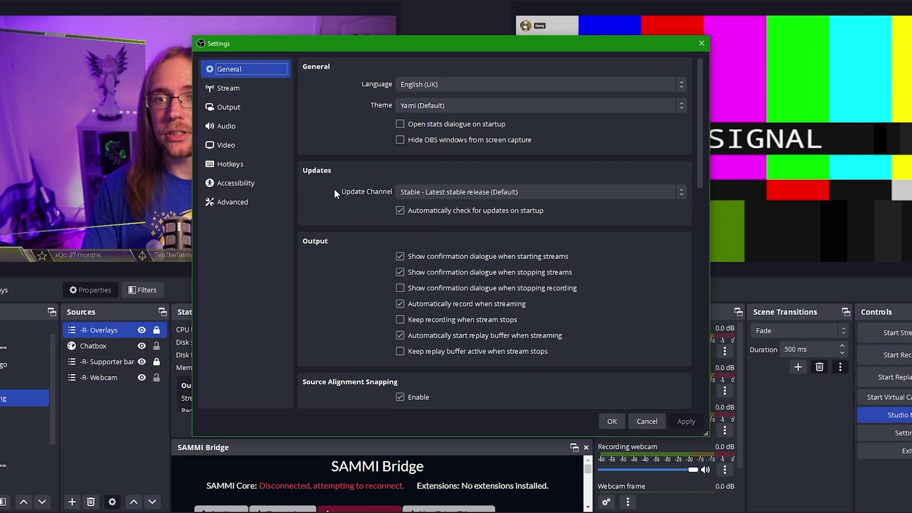
{"action": "scroll", "coordinate": [342, 238], "scroll_direction": "down", "scroll_amount": 10}
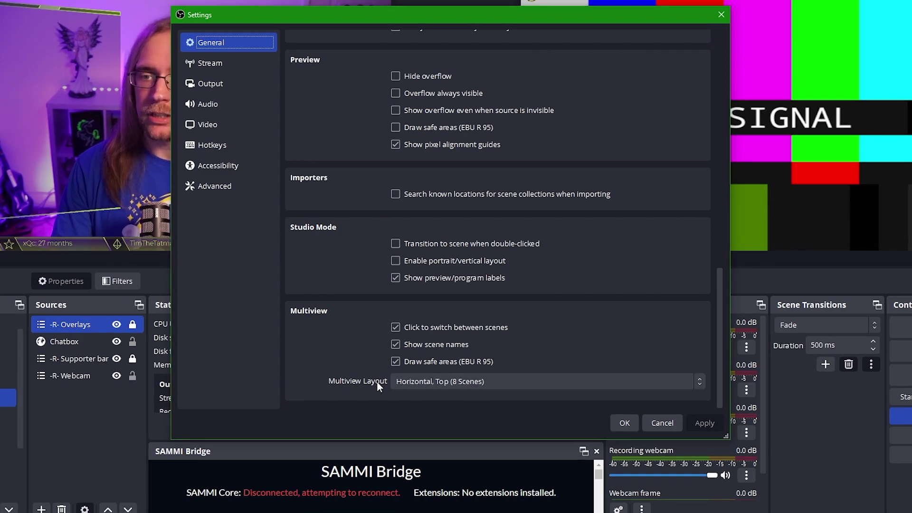
{"action": "left_click", "coordinate": [414, 385]}
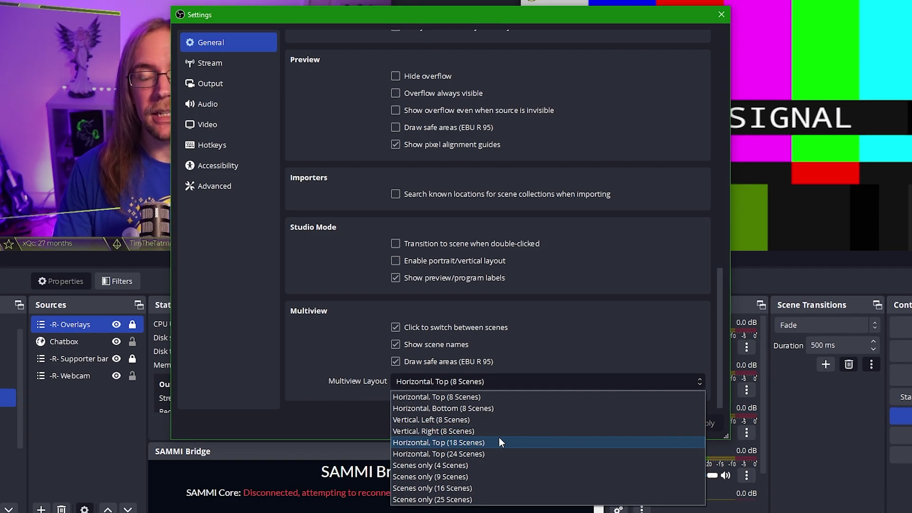
{"action": "left_click", "coordinate": [517, 440]}
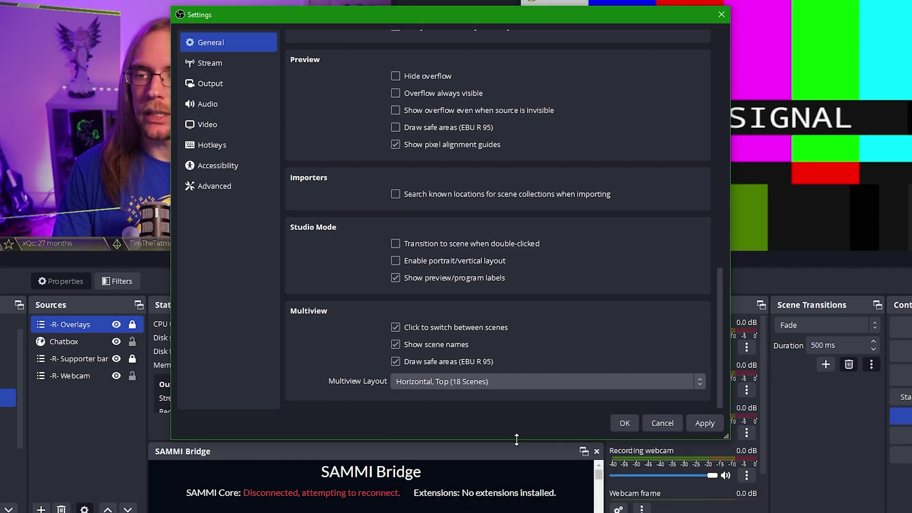
{"action": "left_click", "coordinate": [620, 423]}
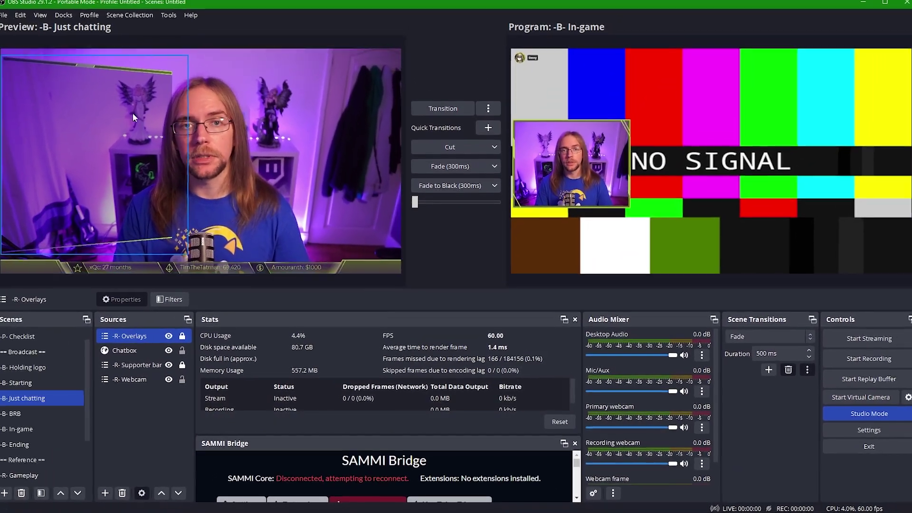
- Open Multi-view (Windowed) and maximise its window to full screen
{"action": "left_click", "coordinate": [47, 21]}
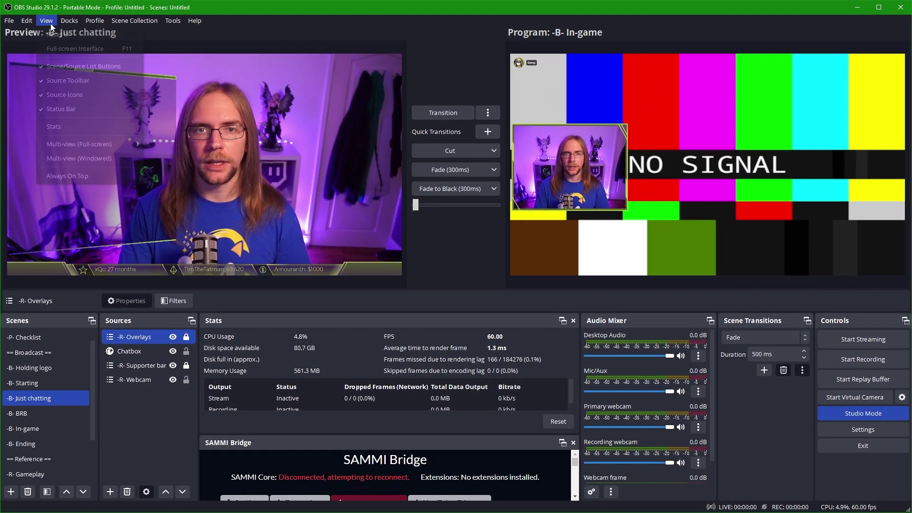
{"action": "left_click", "coordinate": [79, 159]}
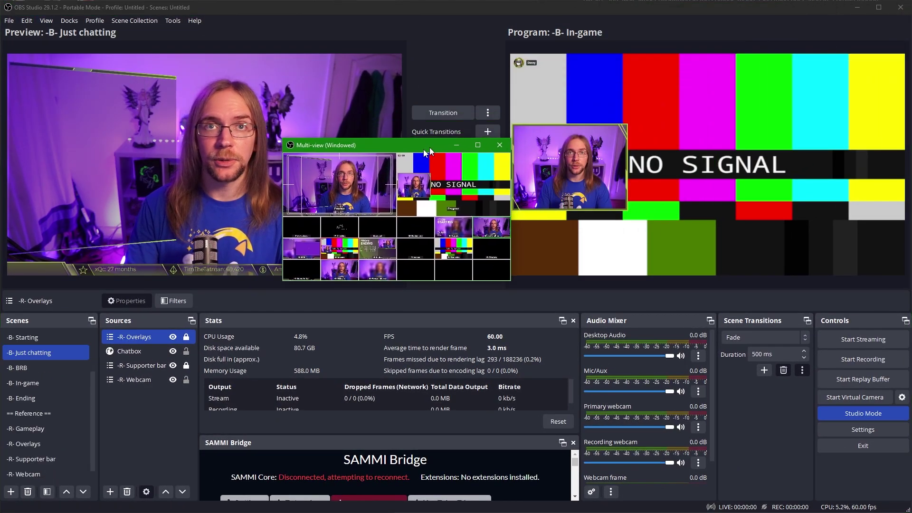
{"action": "left_click_drag", "start_coordinate": [428, 151], "coordinate": [412, 162]}
{"action": "double_click", "coordinate": [413, 161]}
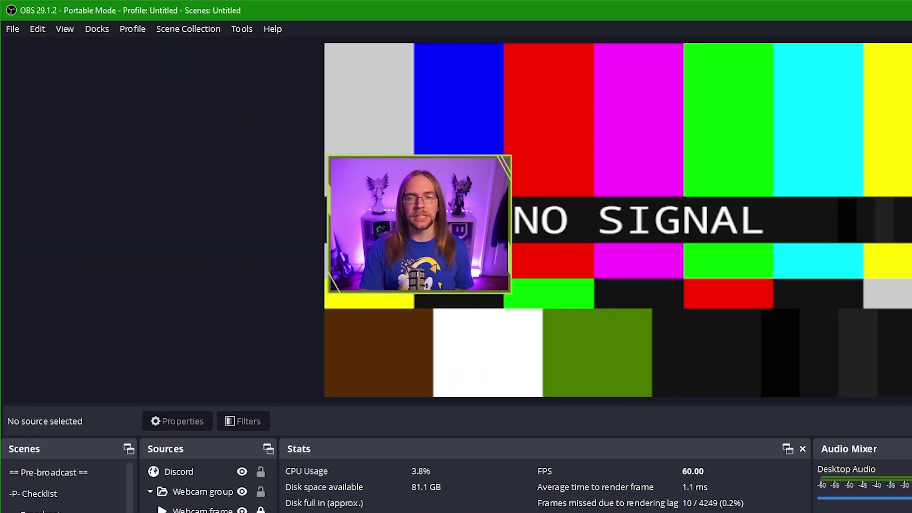
{"action": "left_click", "coordinate": [133, 30]}
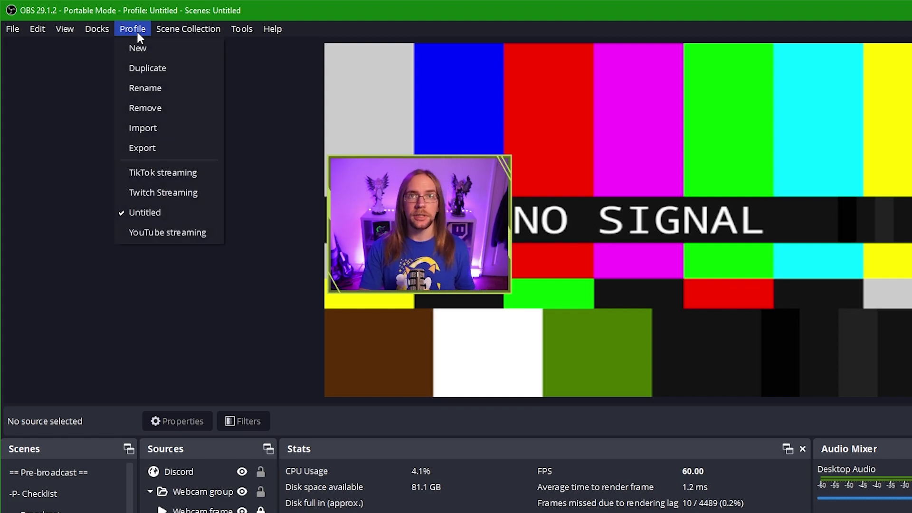
{"action": "left_click", "coordinate": [162, 94]}
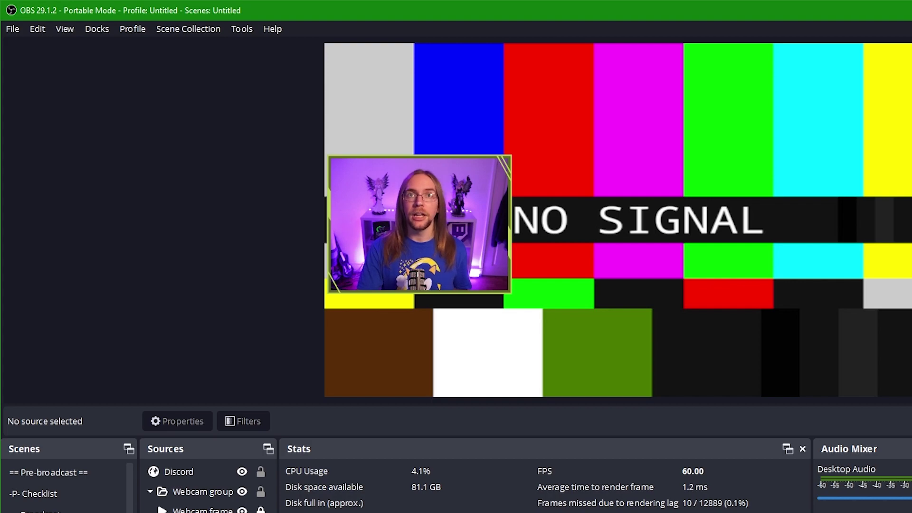
{"action": "left_click", "coordinate": [132, 29]}
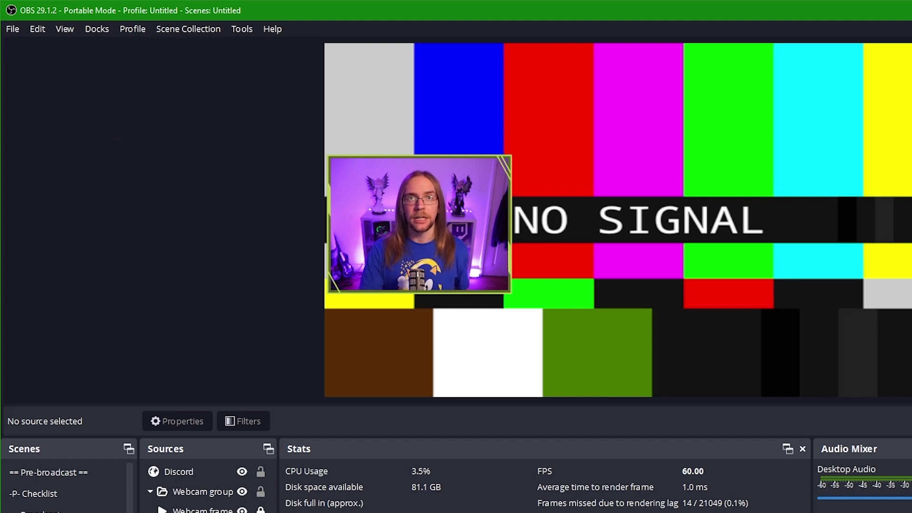
{"action": "left_click", "coordinate": [180, 28]}
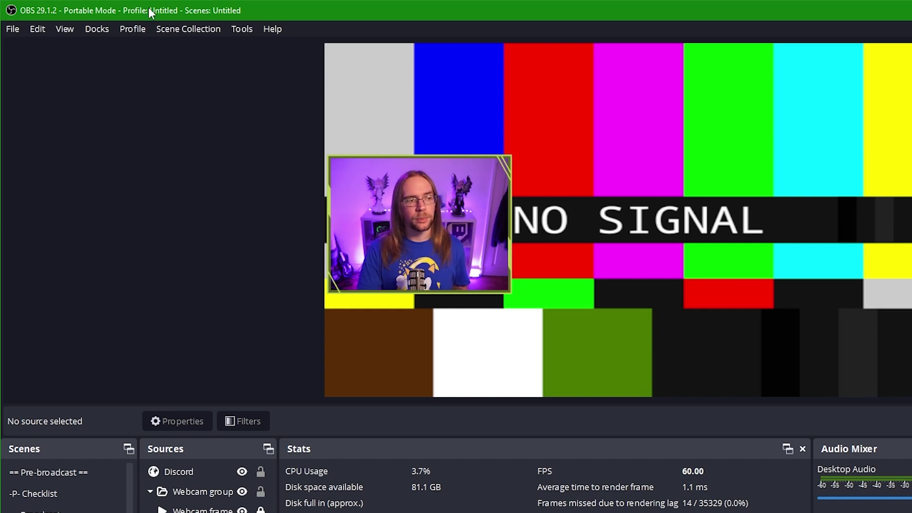
- Export the Untitled profile to the selected folder
{"action": "left_click", "coordinate": [143, 29]}
{"action": "left_click", "coordinate": [169, 147]}
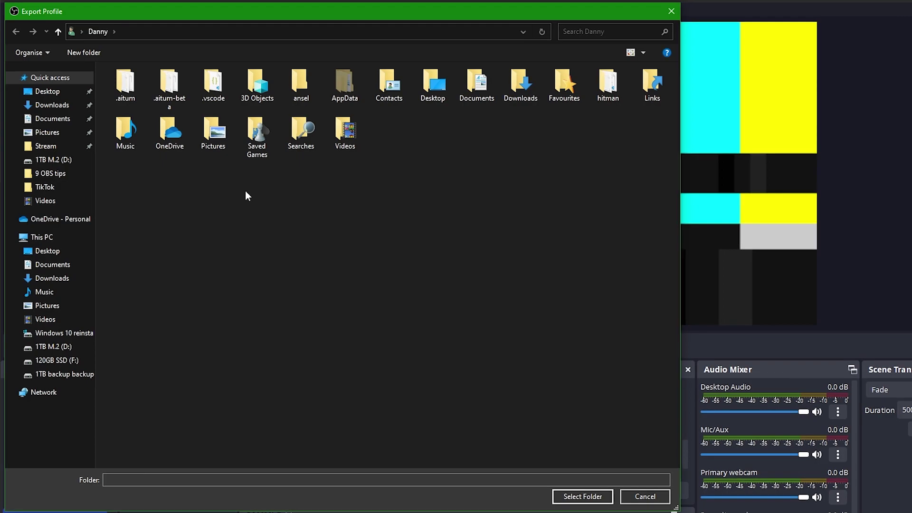
{"action": "left_click", "coordinate": [598, 500]}
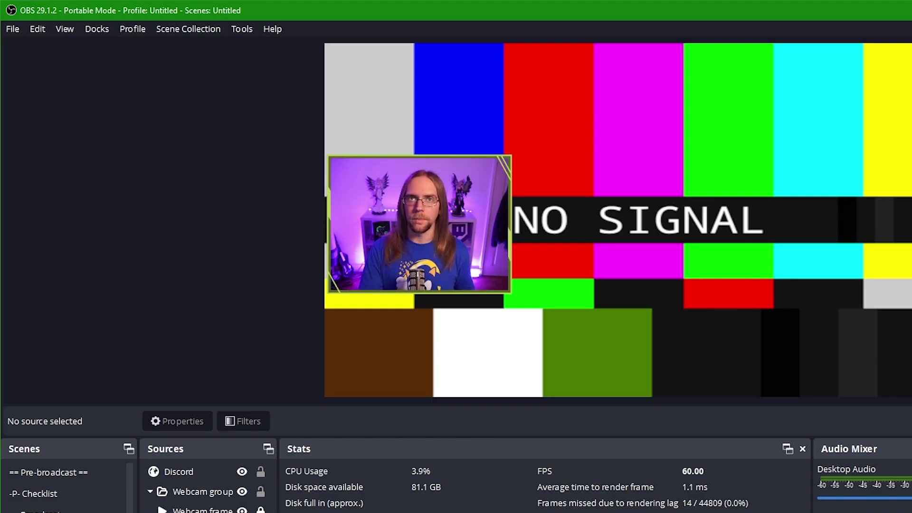
- Export the Untitled scene collection as Untitled.json
{"action": "left_click", "coordinate": [181, 29]}
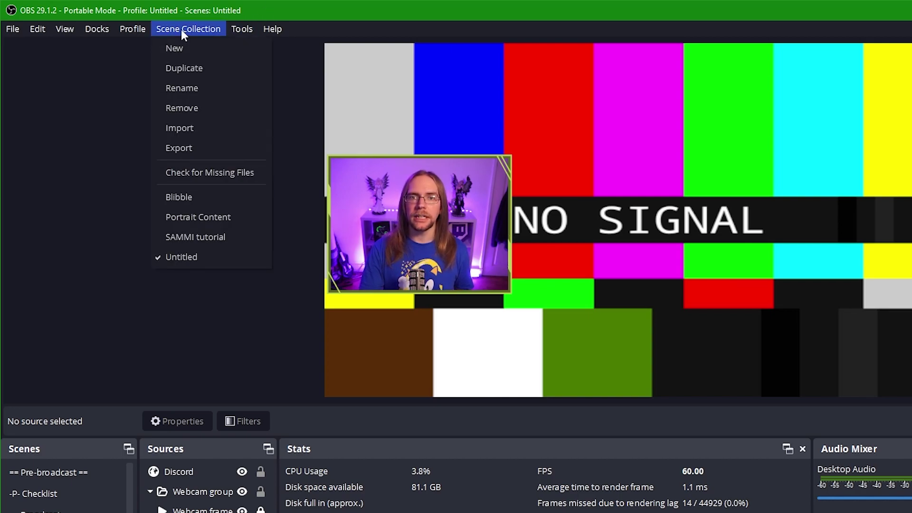
{"action": "left_click", "coordinate": [219, 147]}
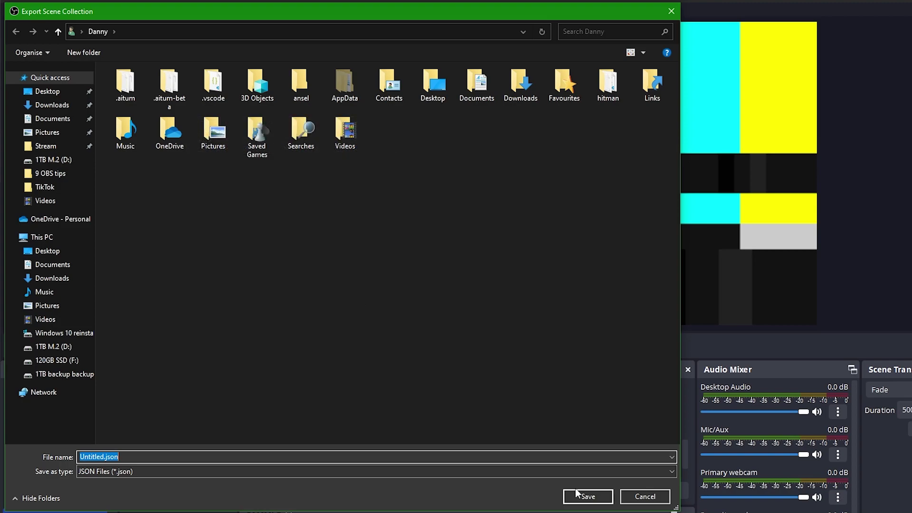
{"action": "left_click", "coordinate": [585, 496]}
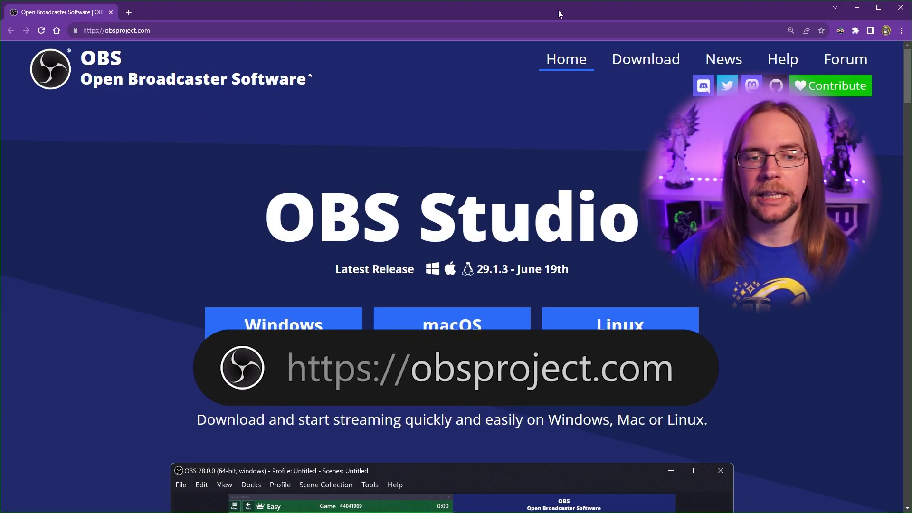
- Go to the OBS Studio download page on obsproject.com and scroll down it
{"action": "left_click", "coordinate": [647, 61]}
{"action": "scroll", "coordinate": [636, 109], "scroll_direction": "down", "scroll_amount": 2}
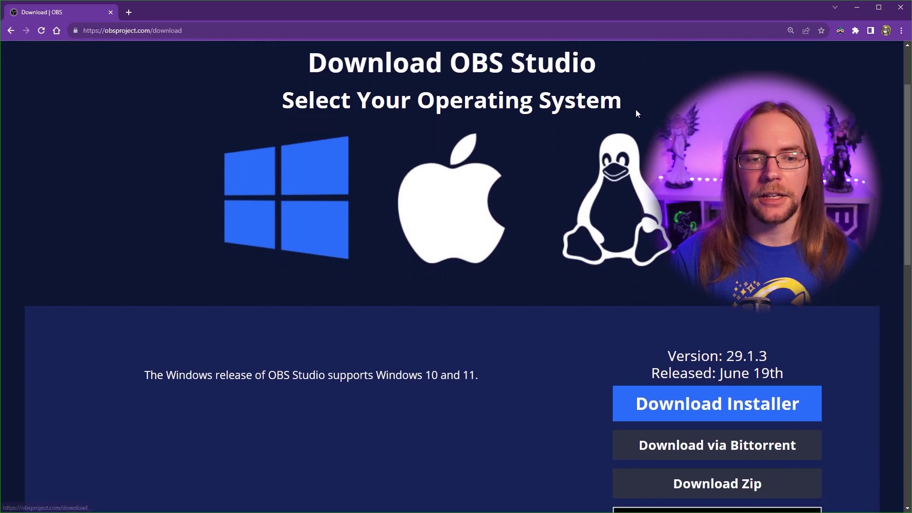
{"action": "scroll", "coordinate": [637, 112], "scroll_direction": "down", "scroll_amount": 2}
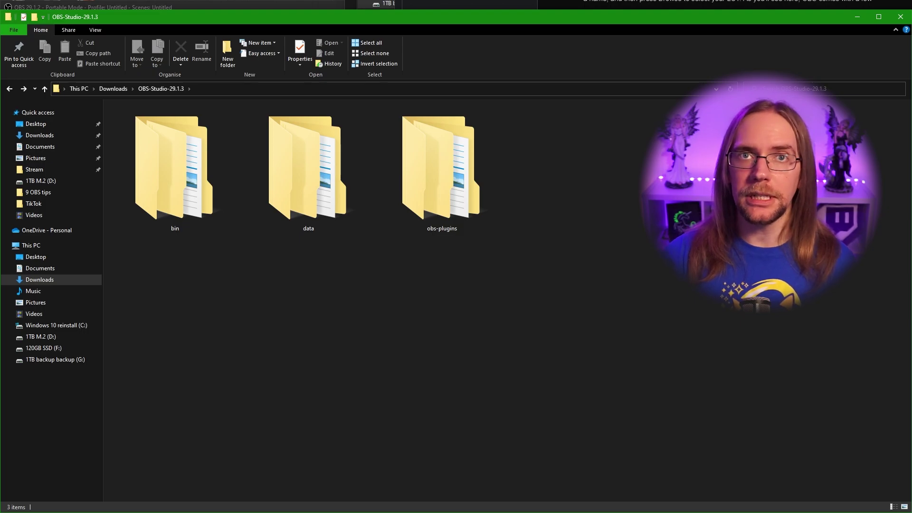
- Create a shortcut to obs64.exe in OBS-Studio-29.1.3's bin\64bit folder
{"action": "double_click", "coordinate": [208, 136]}
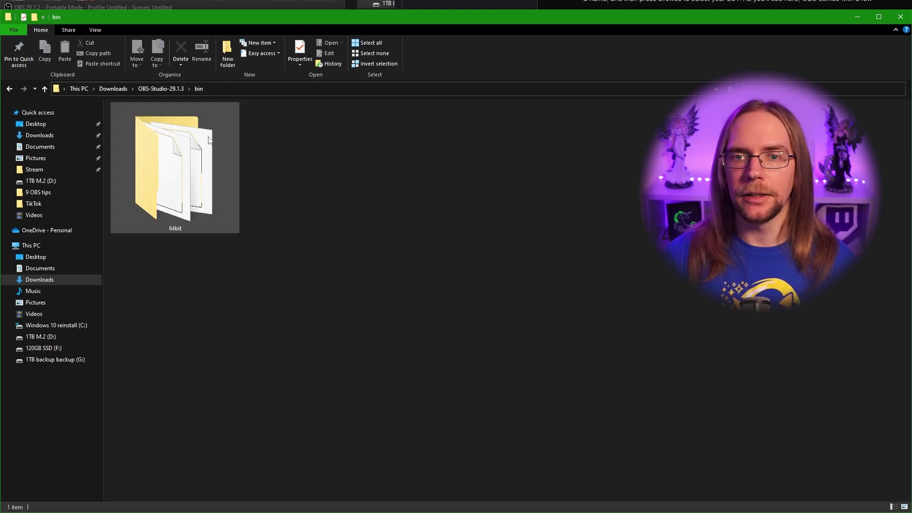
{"action": "double_click", "coordinate": [157, 174]}
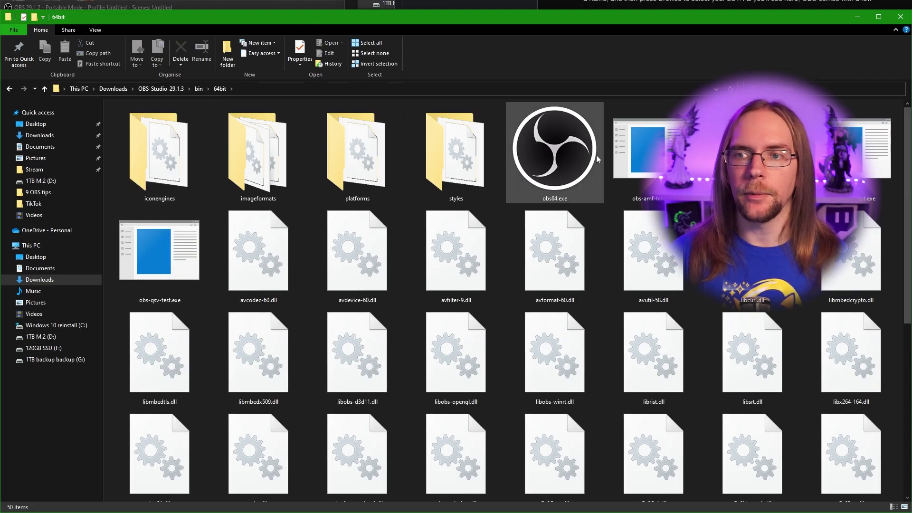
{"action": "right_click", "coordinate": [529, 153]}
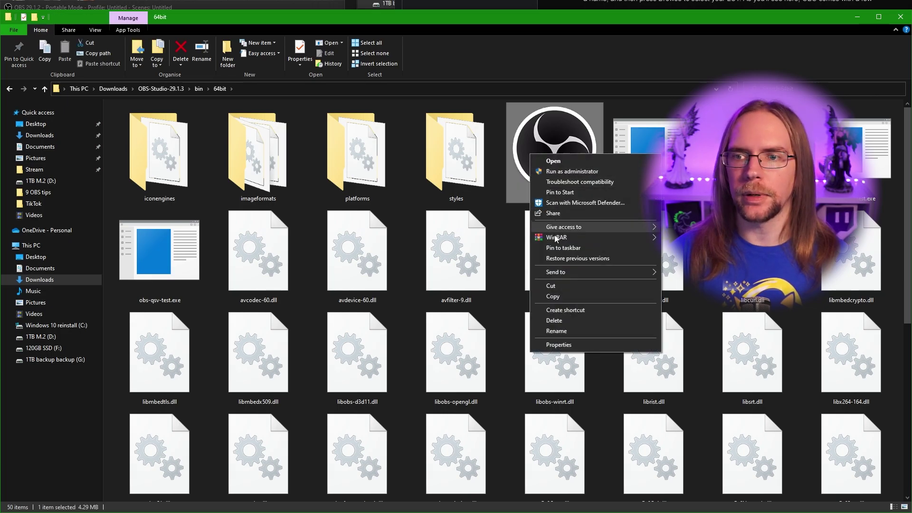
{"action": "left_click", "coordinate": [569, 309]}
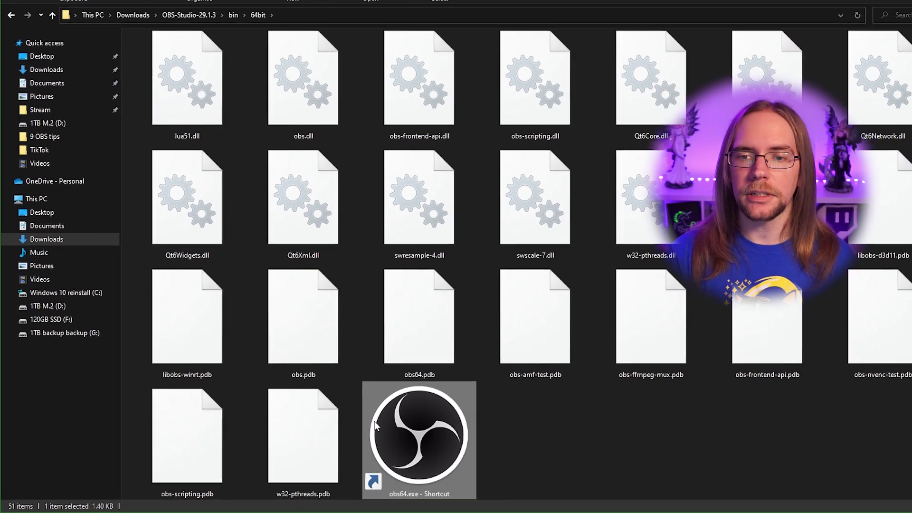
- Append --portable to the end of the obs64.exe shortcut's Target path in its Properties
{"action": "right_click", "coordinate": [354, 421]}
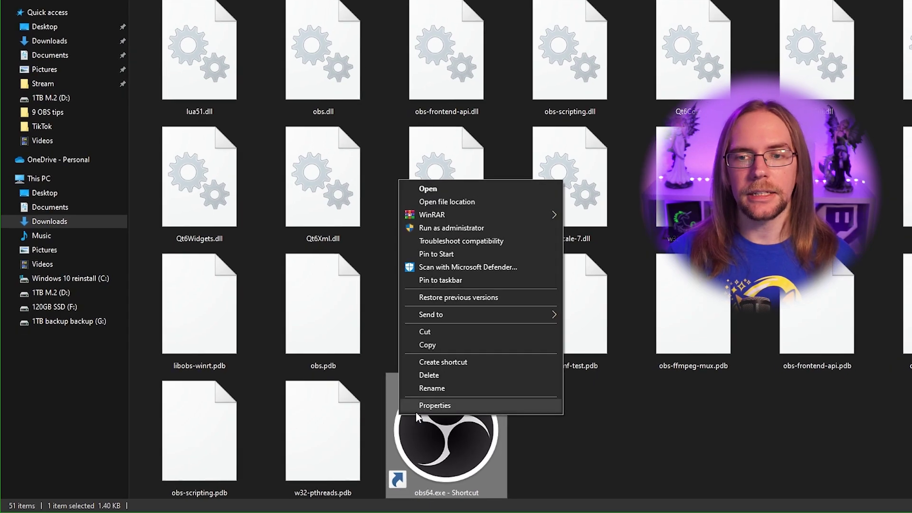
{"action": "left_click", "coordinate": [416, 410]}
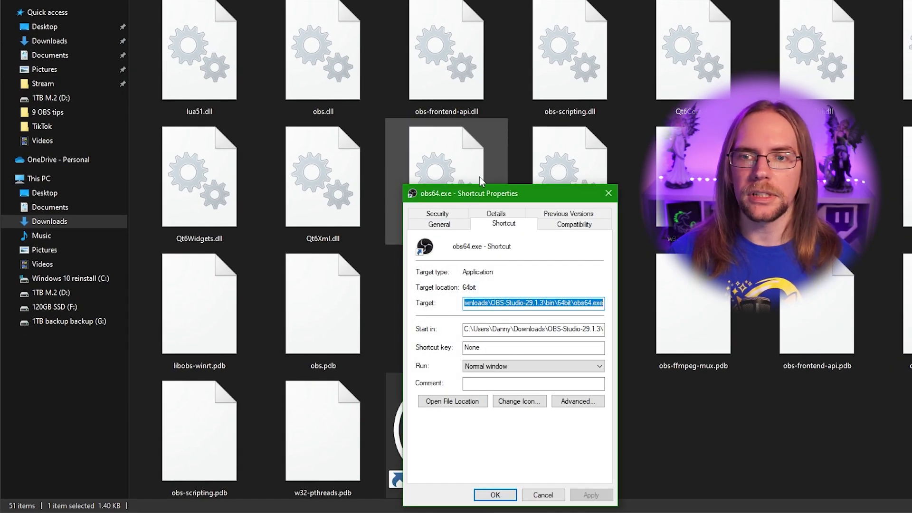
{"action": "left_click_drag", "start_coordinate": [480, 177], "coordinate": [335, 1]}
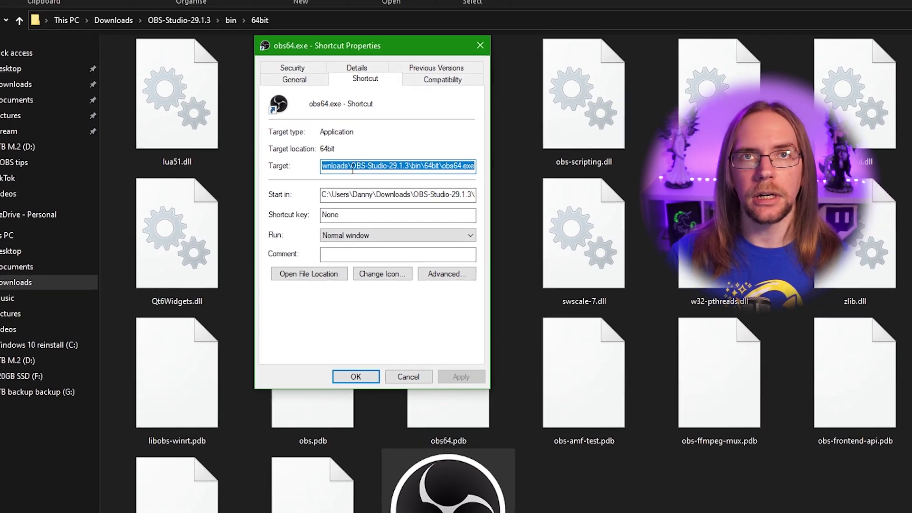
{"action": "left_click", "coordinate": [352, 169]}
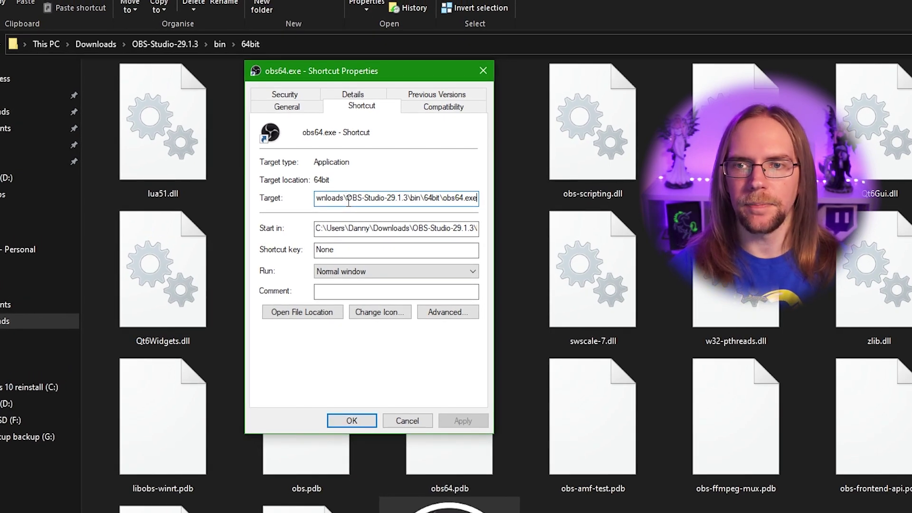
{"action": "key", "text": "End"}
{"action": "type", "text": "--por"}
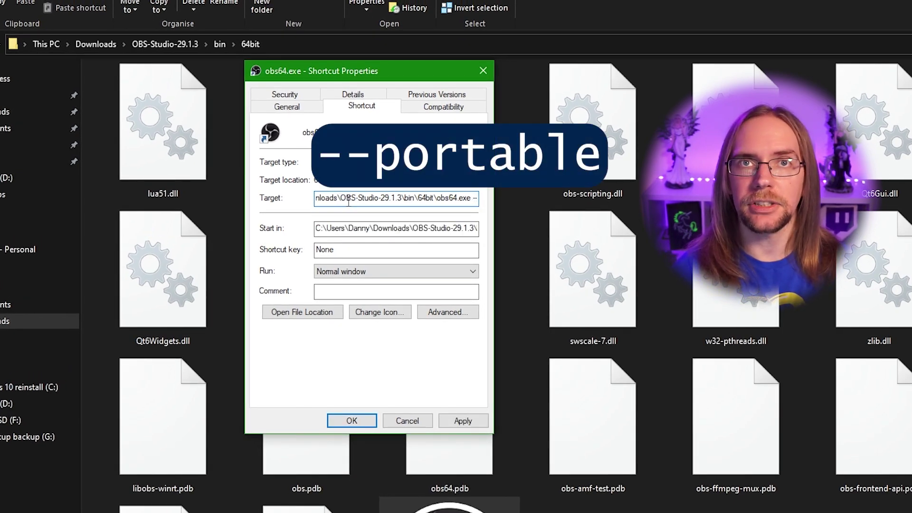
{"action": "type", "text": "le"}
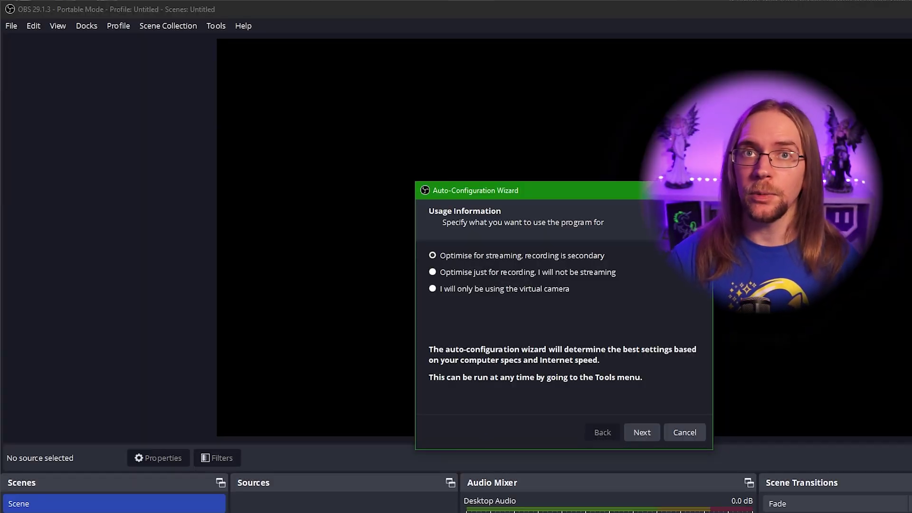
- Dismiss the Auto-Configuration Wizard and rename the current profile to OLD
{"action": "left_click", "coordinate": [693, 433]}
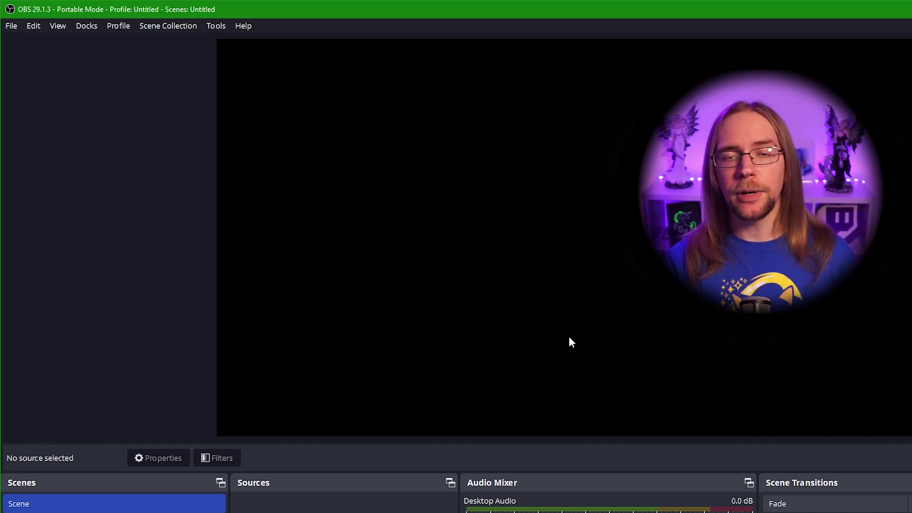
{"action": "left_click", "coordinate": [115, 29]}
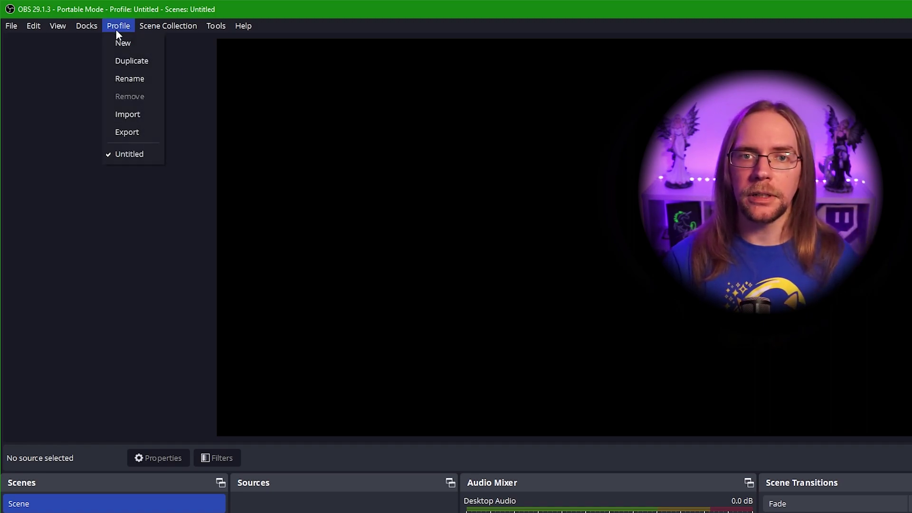
{"action": "left_click", "coordinate": [153, 82]}
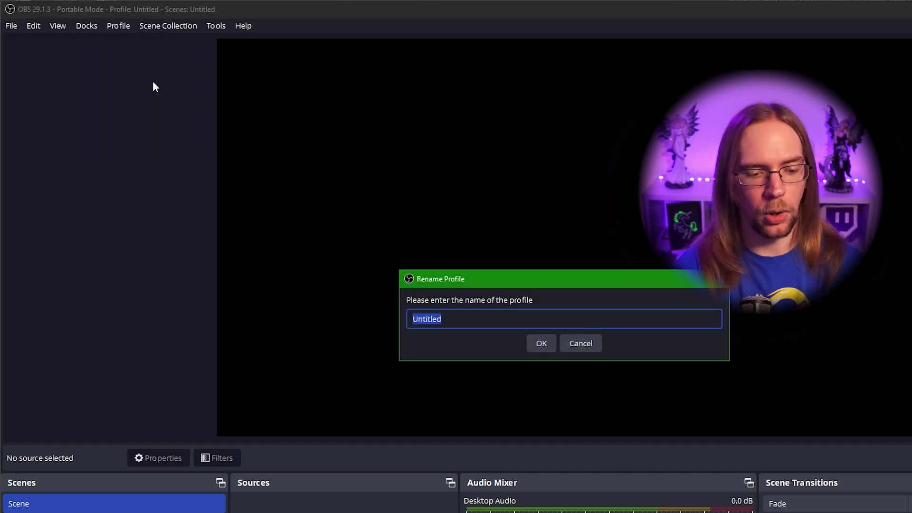
{"action": "type", "text": "OLD"}
{"action": "key", "text": "Return"}
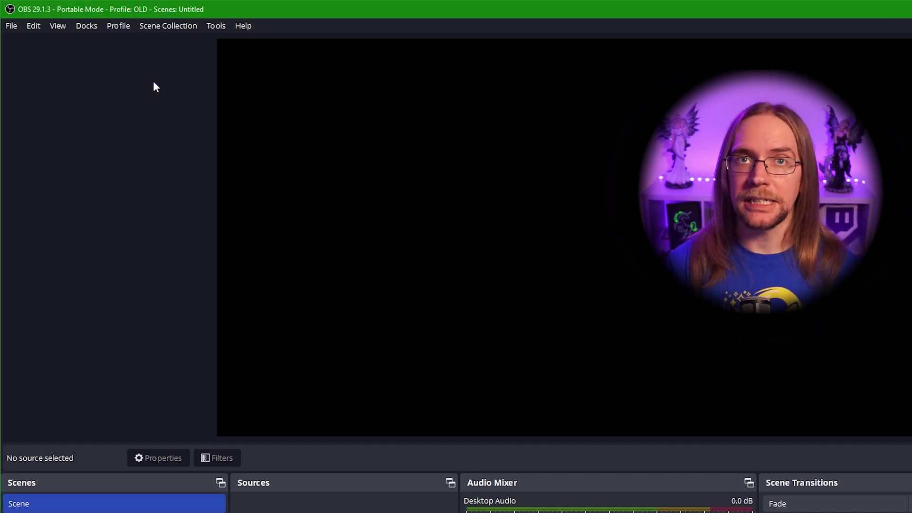
- Rename the current scene collection to OLD
{"action": "left_click", "coordinate": [167, 25]}
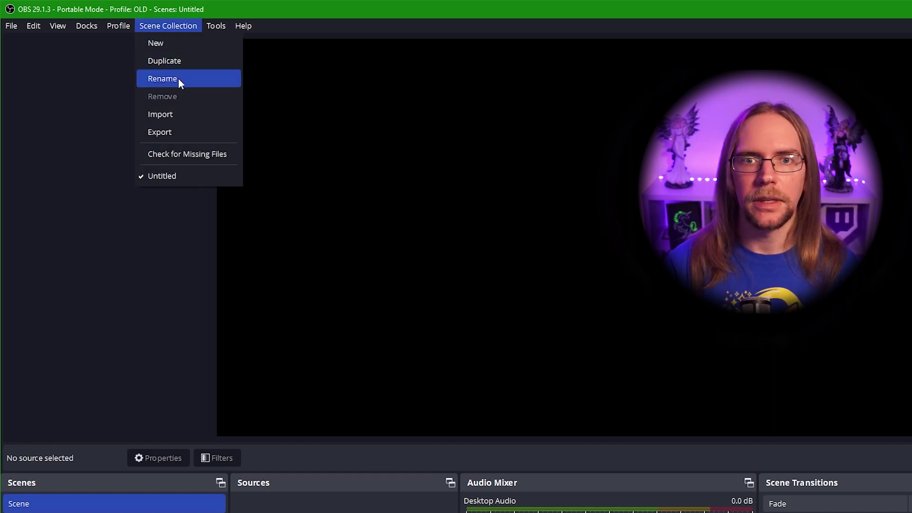
{"action": "left_click", "coordinate": [179, 81]}
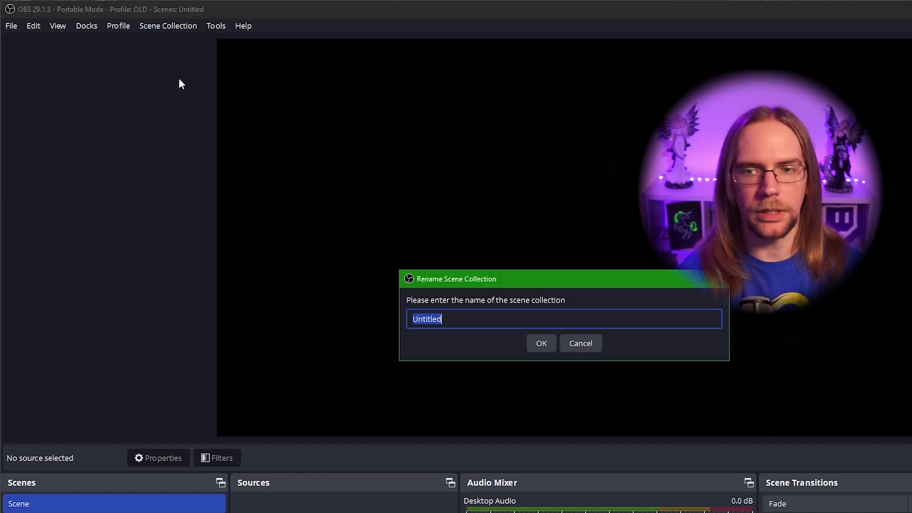
{"action": "type", "text": "OLD"}
{"action": "key", "text": "Return"}
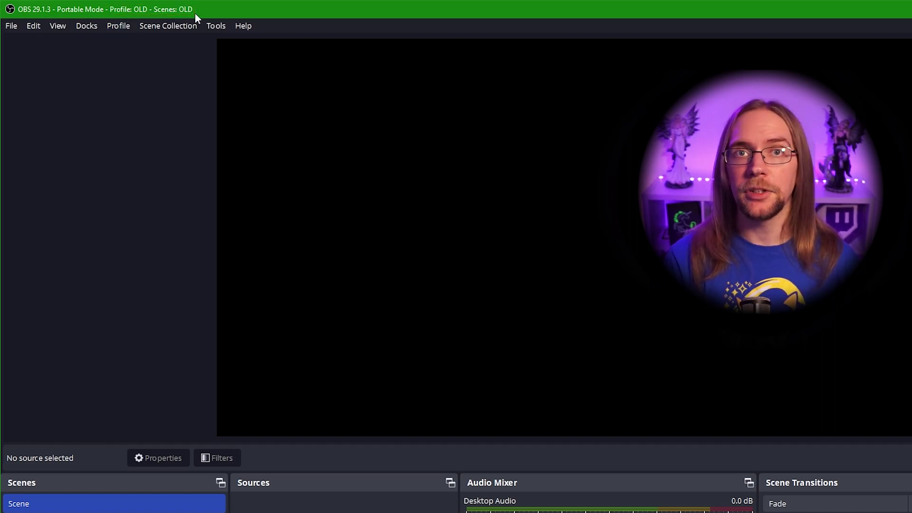
- Import the Untitled profile folder from the OBS for recording backup and switch to the Untitled profile
{"action": "left_click", "coordinate": [118, 29]}
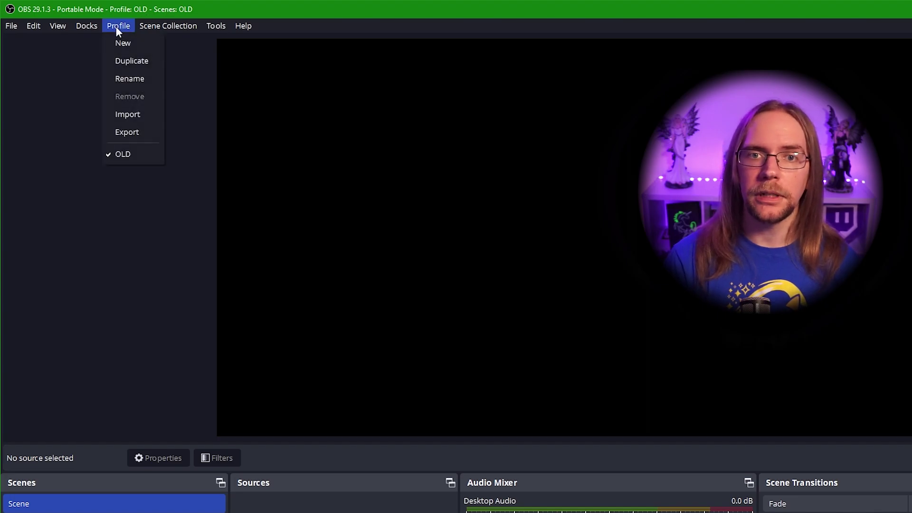
{"action": "left_click", "coordinate": [146, 115]}
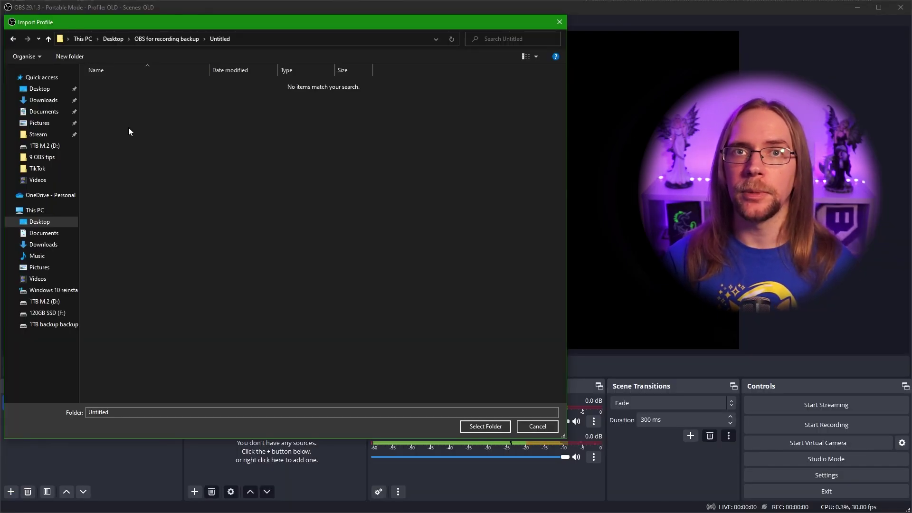
{"action": "left_click", "coordinate": [488, 428]}
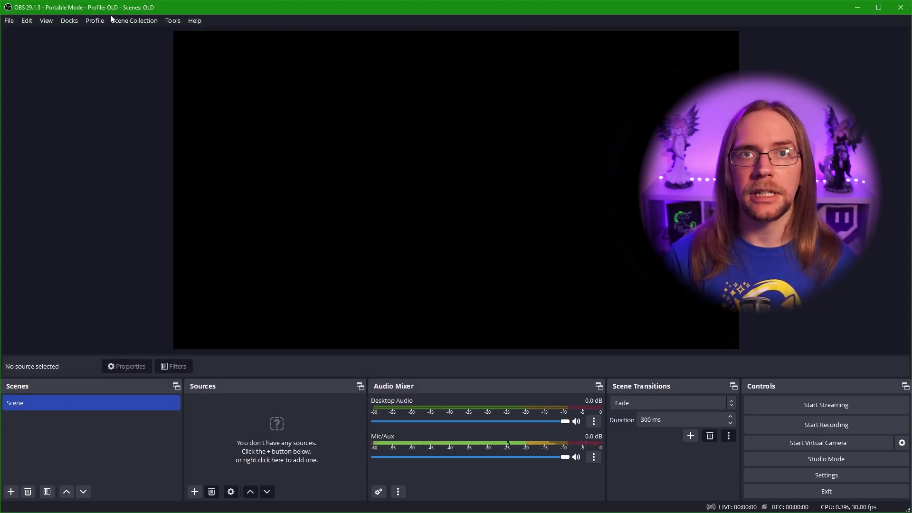
{"action": "left_click", "coordinate": [87, 24]}
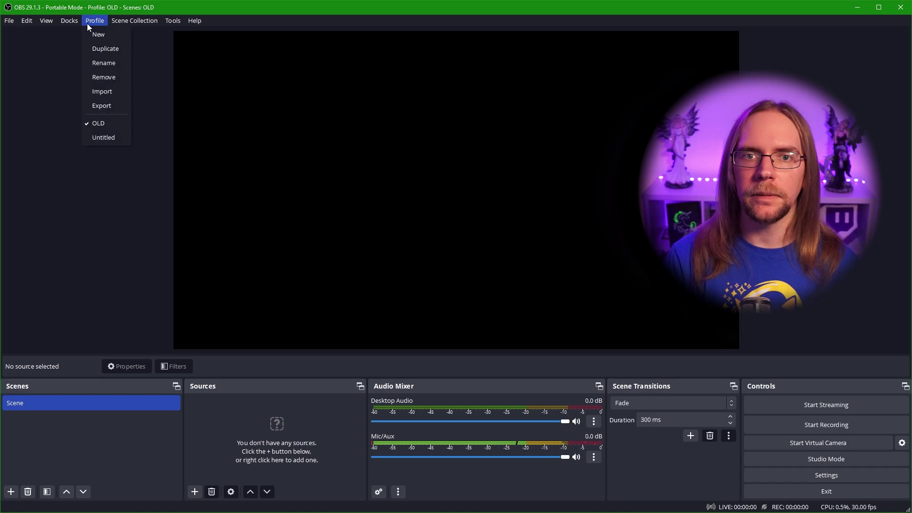
{"action": "left_click", "coordinate": [120, 144]}
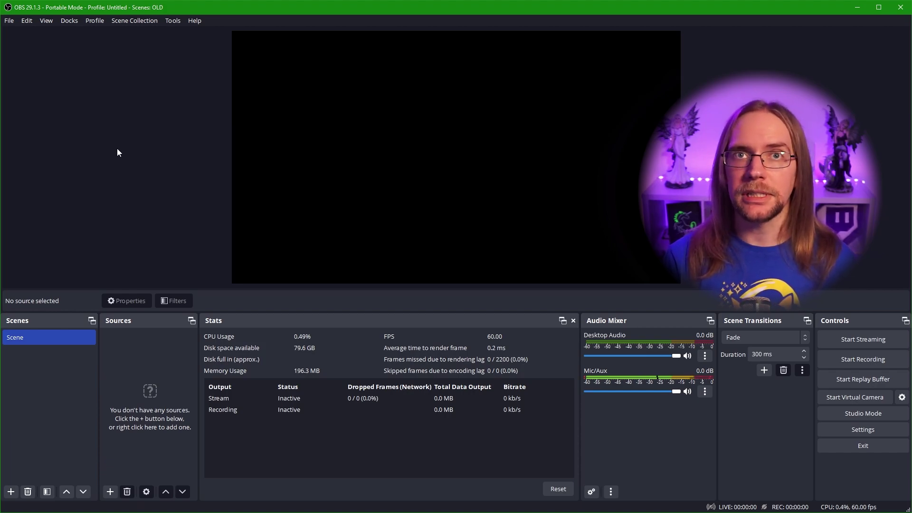
- Import Untitled.json as a scene collection, skipping the automatic search, and switch to Untitled
{"action": "left_click", "coordinate": [135, 20]}
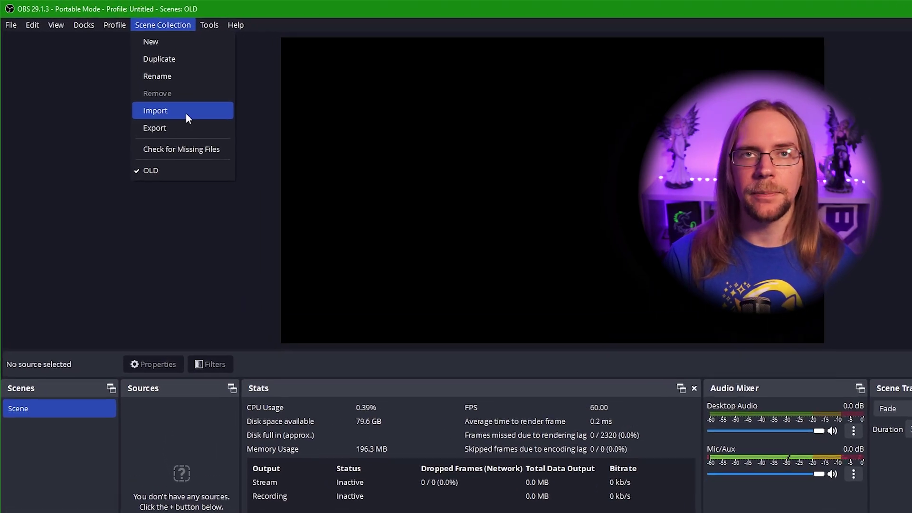
{"action": "left_click", "coordinate": [186, 113]}
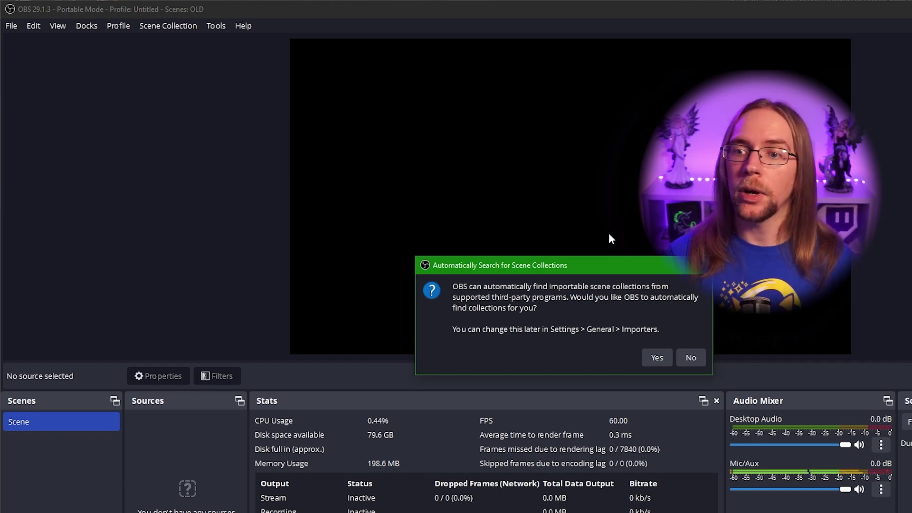
{"action": "left_click", "coordinate": [697, 358]}
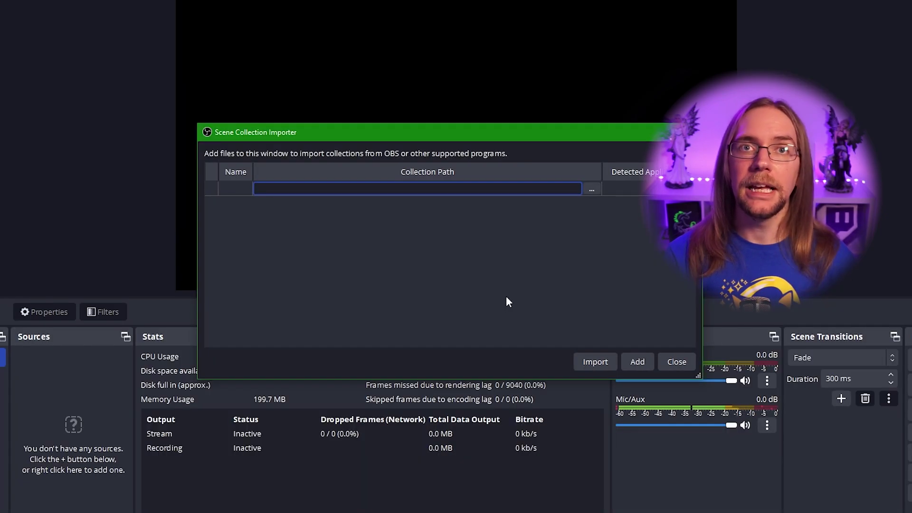
{"action": "left_click", "coordinate": [592, 190]}
{"action": "left_click", "coordinate": [359, 147]}
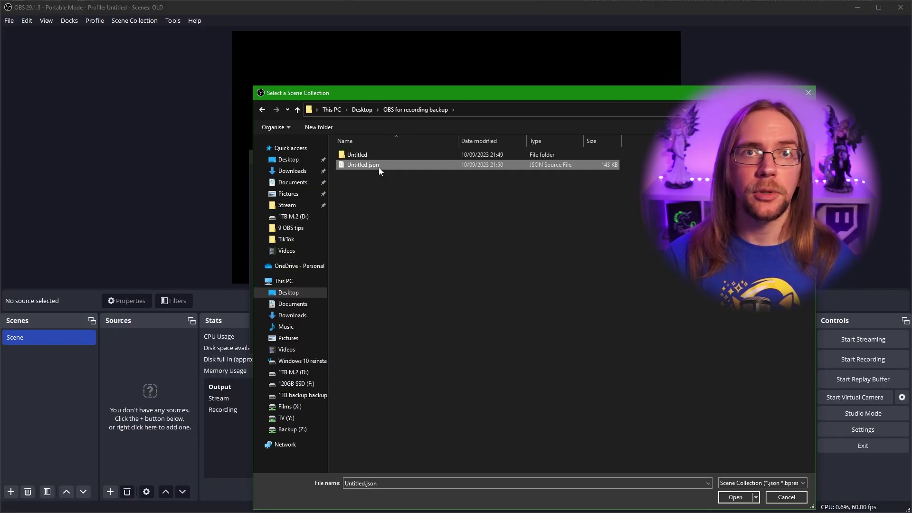
{"action": "left_click", "coordinate": [735, 497]}
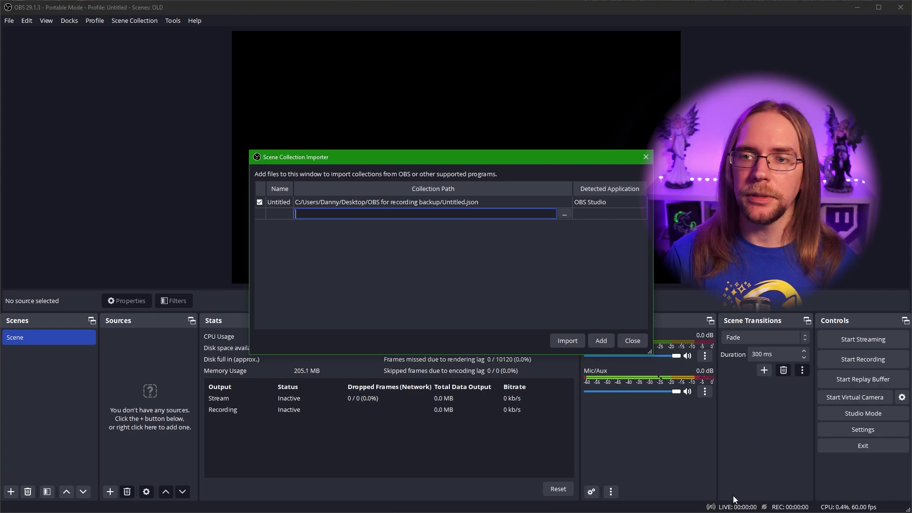
{"action": "left_click", "coordinate": [577, 342]}
{"action": "left_click", "coordinate": [129, 22]}
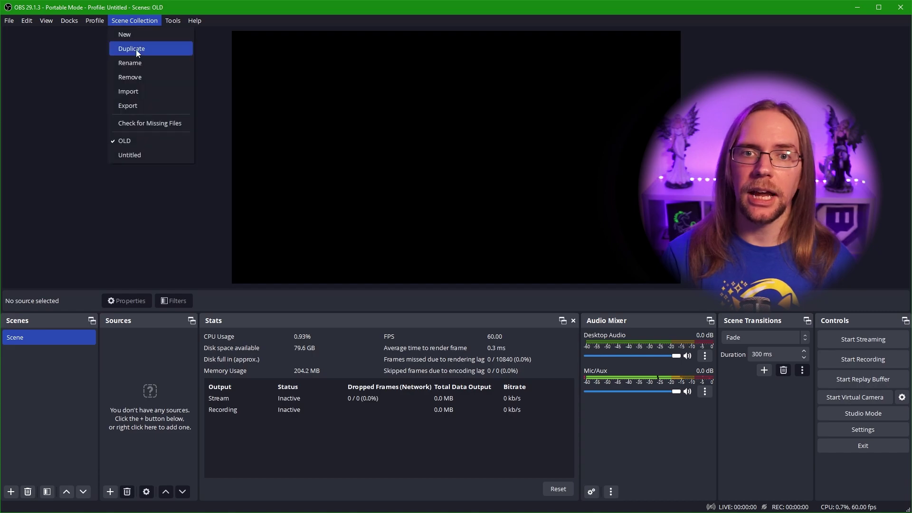
{"action": "left_click", "coordinate": [149, 153]}
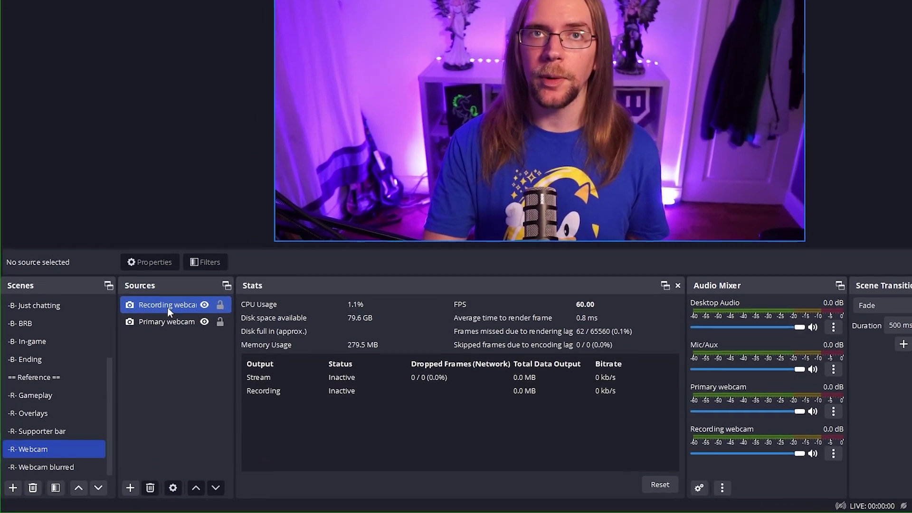
- Add an Apply LUT effect filter to the Recording webcam source
{"action": "right_click", "coordinate": [155, 322]}
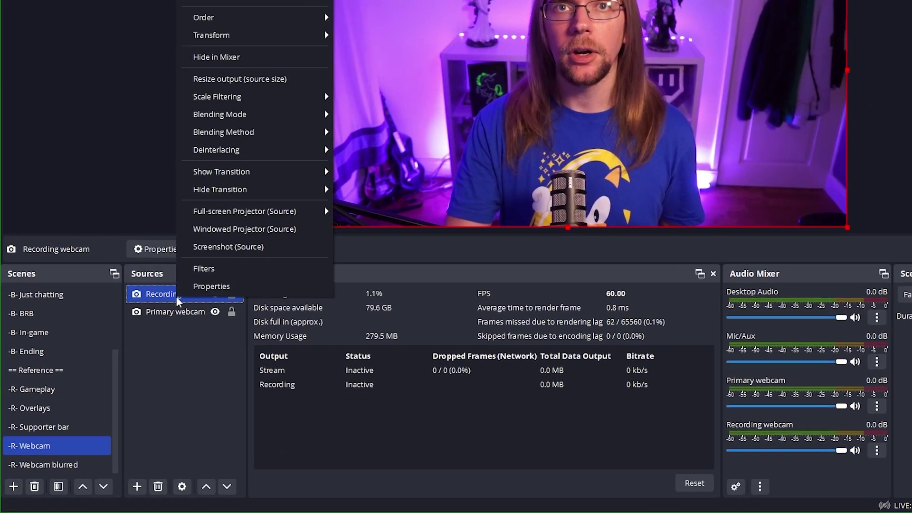
{"action": "left_click", "coordinate": [218, 266]}
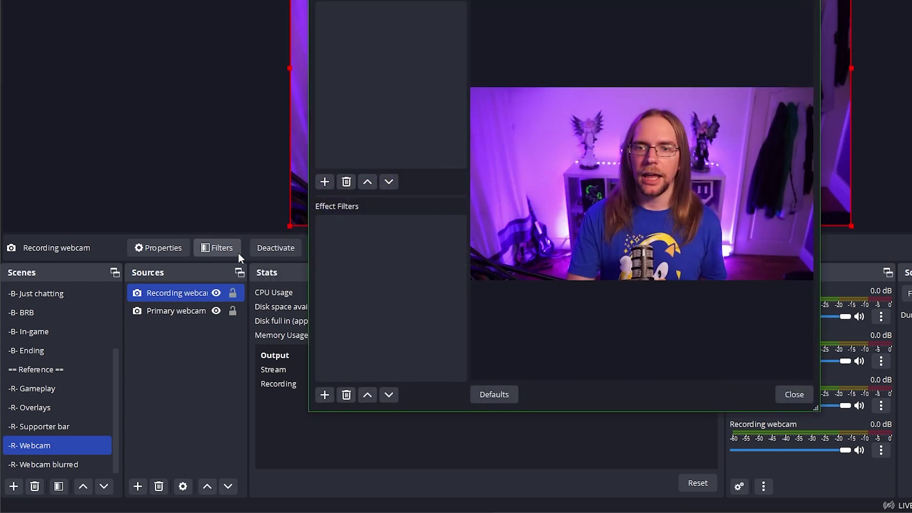
{"action": "left_click", "coordinate": [324, 395]}
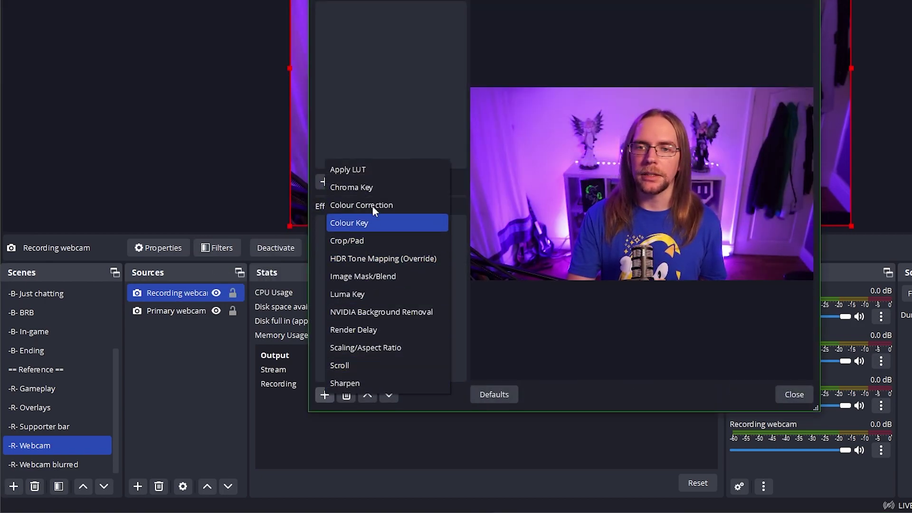
{"action": "left_click", "coordinate": [347, 170]}
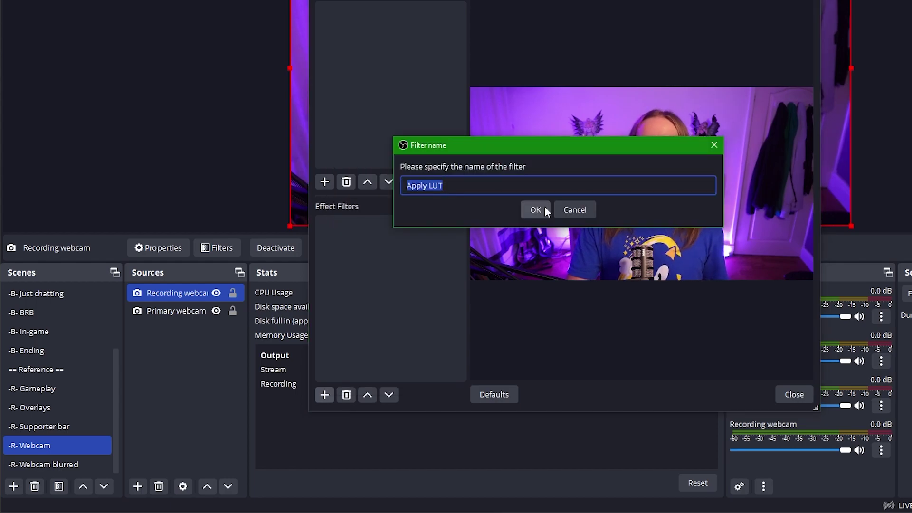
{"action": "left_click", "coordinate": [545, 208]}
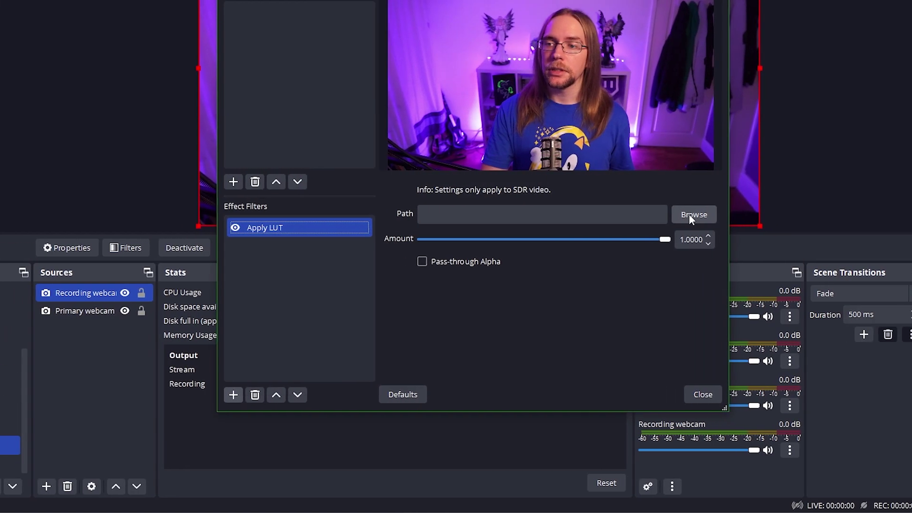
- Load LUTs/red_isolated.png as the filter's LUT image and close the filters window
{"action": "left_click", "coordinate": [783, 215]}
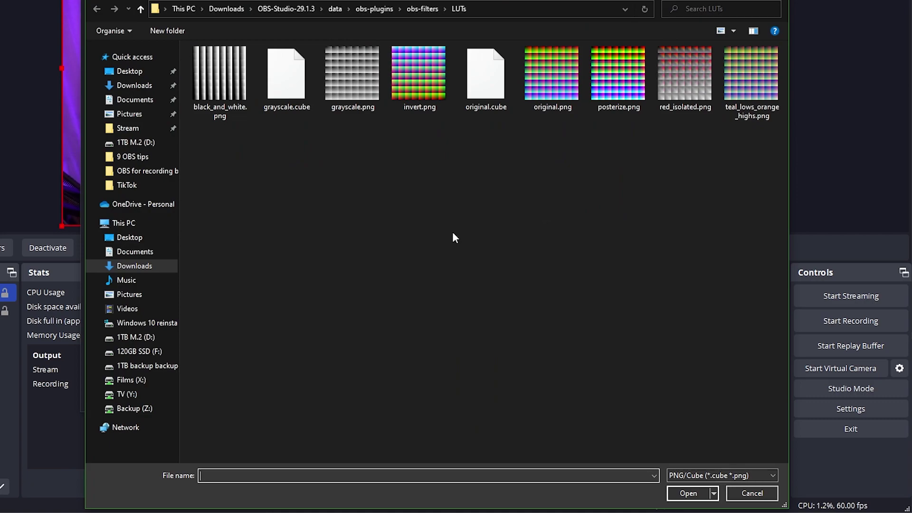
{"action": "left_click", "coordinate": [687, 83]}
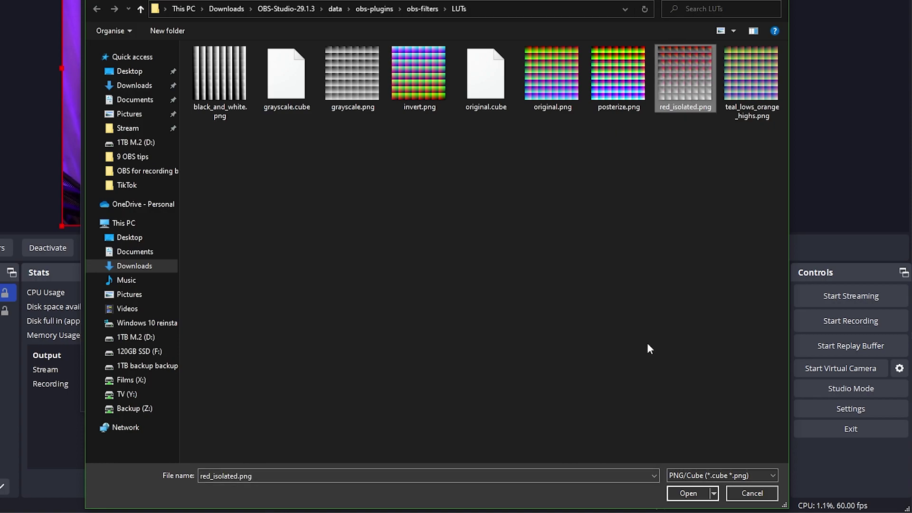
{"action": "key", "text": "Return"}
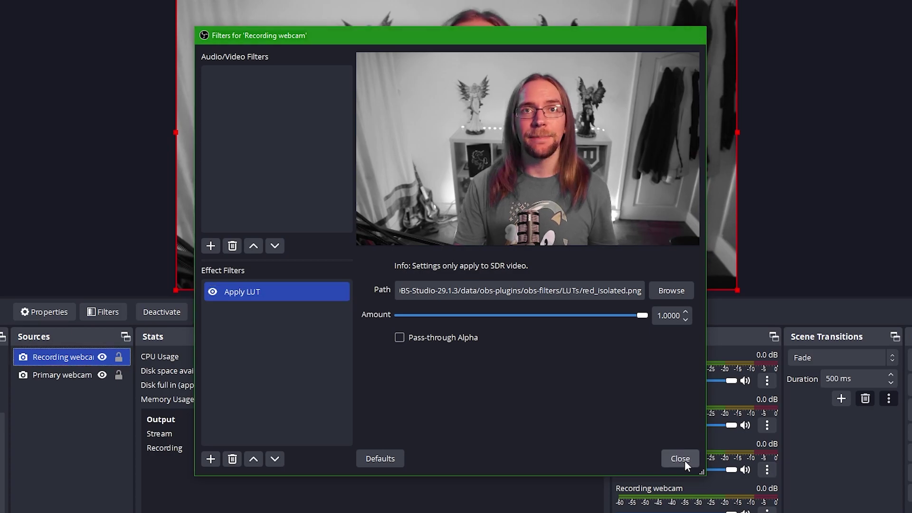
{"action": "left_click", "coordinate": [679, 457]}
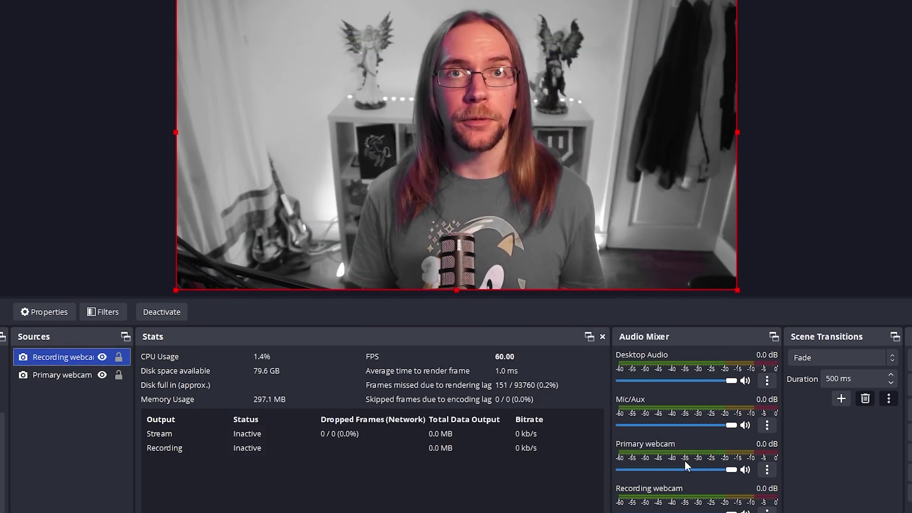